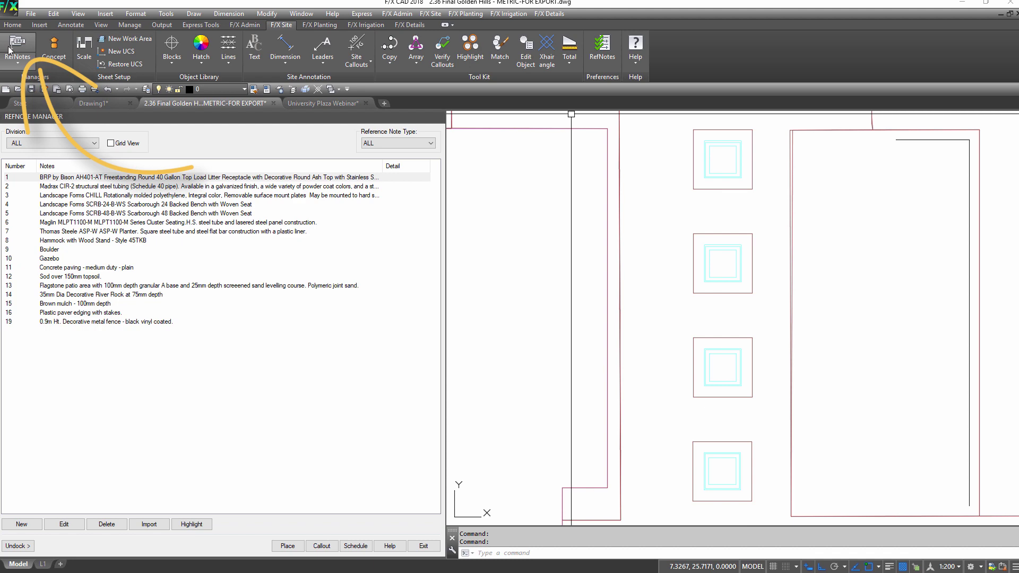
Create amenity note Custom Bench 12-93-01 with the Generic BENCH-O-10 symbol and cost 590.
left_click(24, 525)
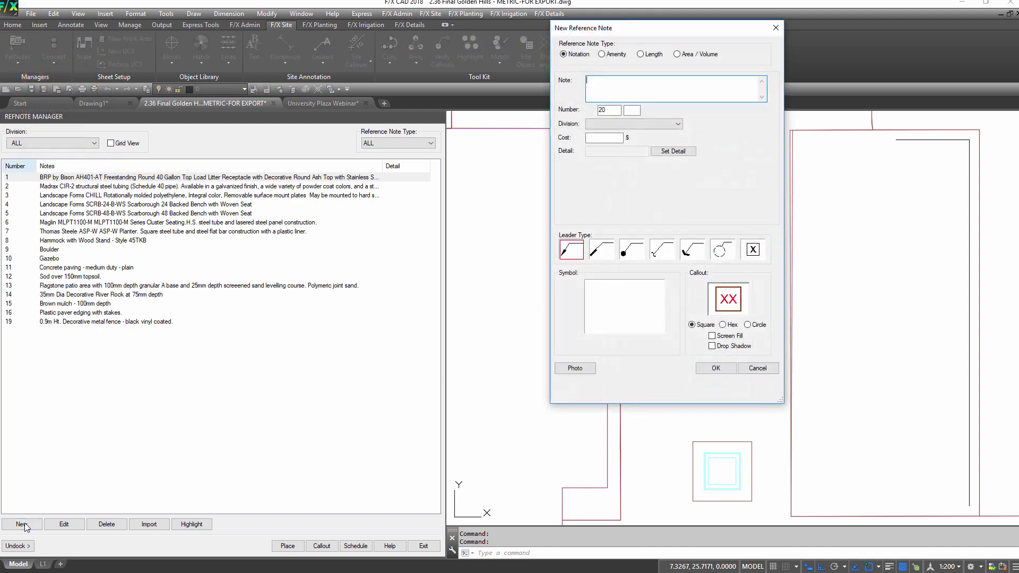
left_click(601, 55)
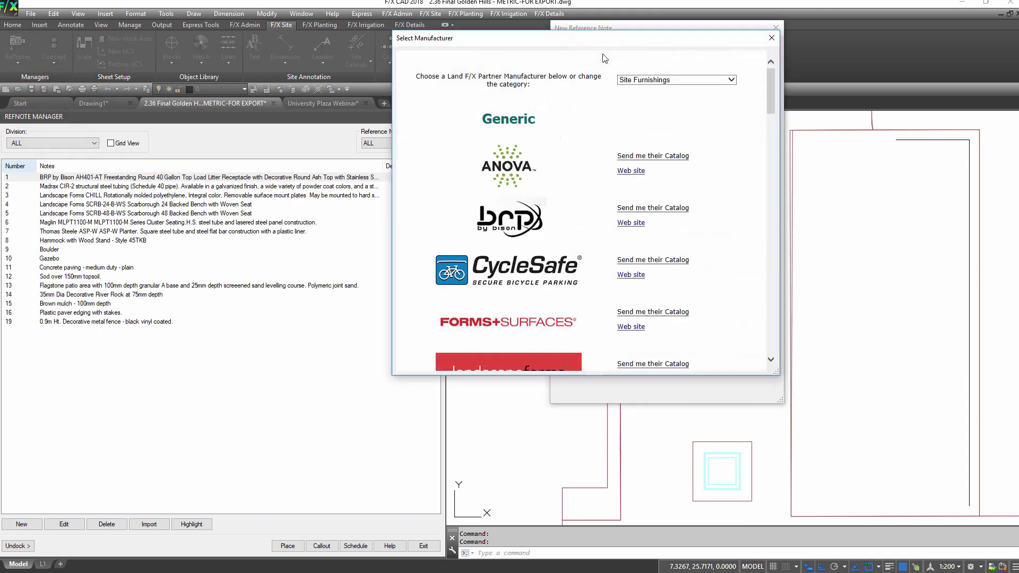
left_click(519, 125)
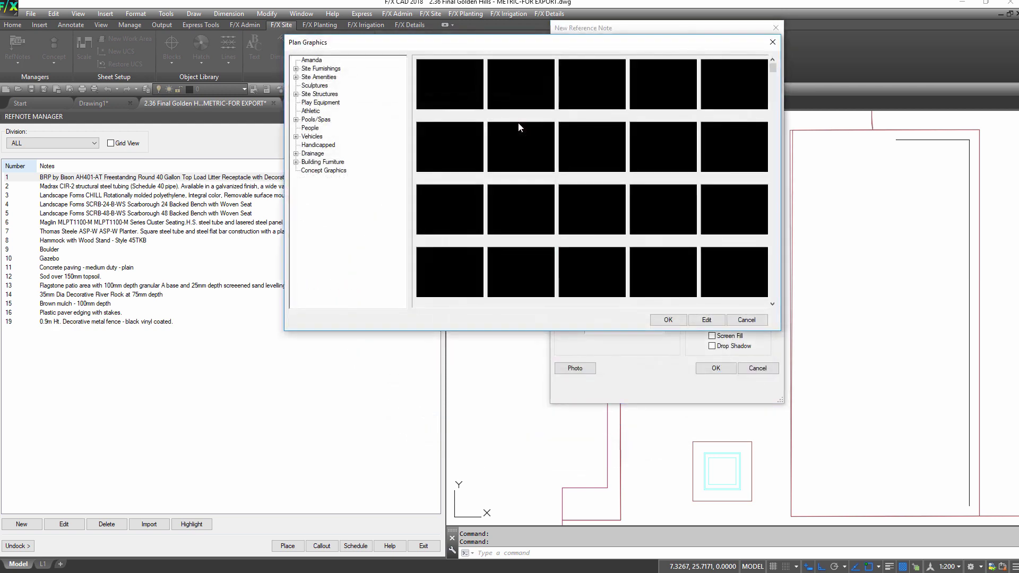
double_click(321, 69)
left_click(321, 78)
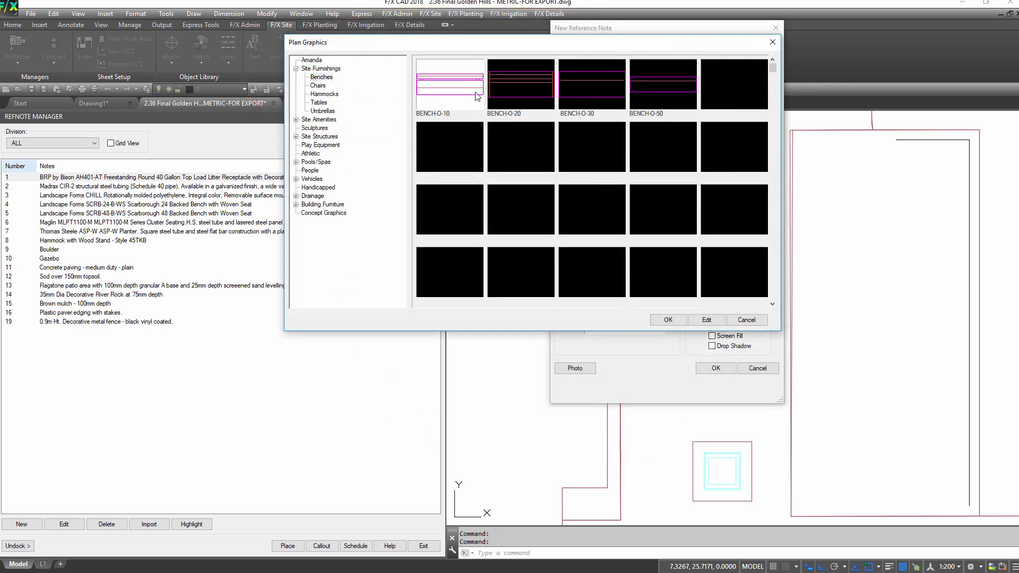
left_click(668, 320)
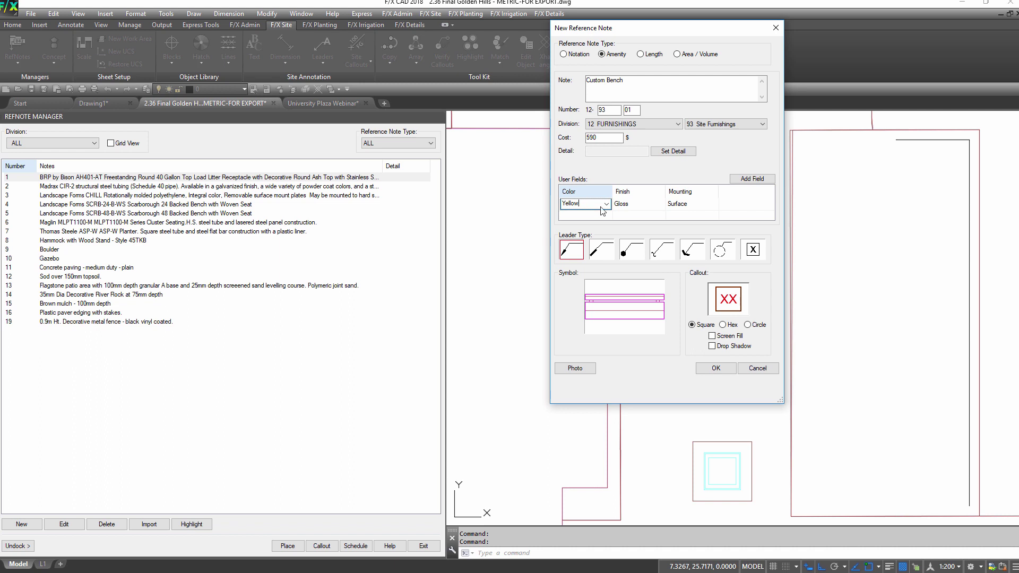
left_click(704, 372)
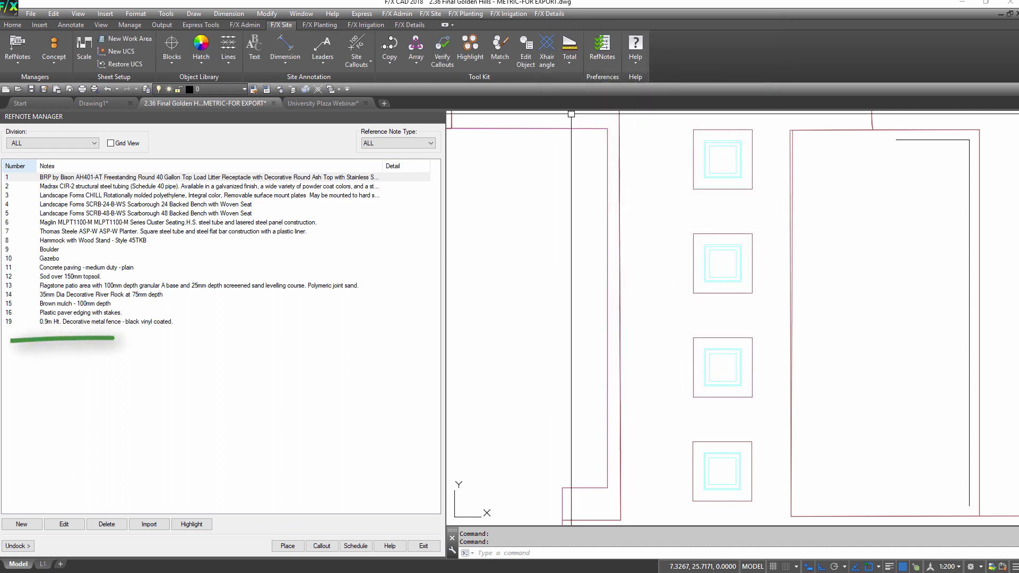
Filter notes to Amenity and place the Maglin cluster seating symbol in the patio.
left_click(423, 144)
left_click(413, 167)
left_click(292, 223)
left_click(287, 546)
key("F8")
left_click(823, 209)
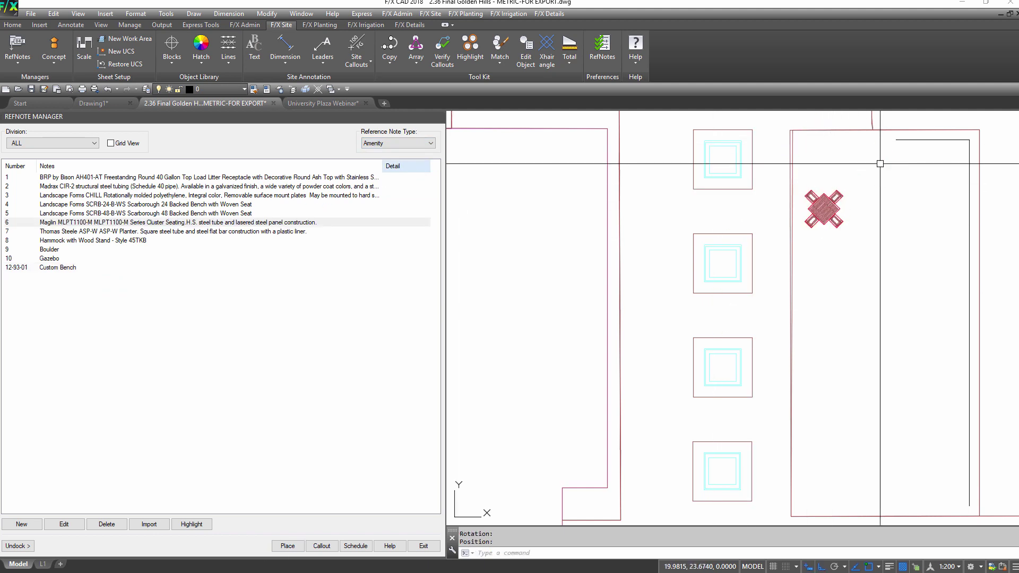
Place the Thomas Steele planter symbol at the patio corner.
left_click(132, 231)
left_click(287, 545)
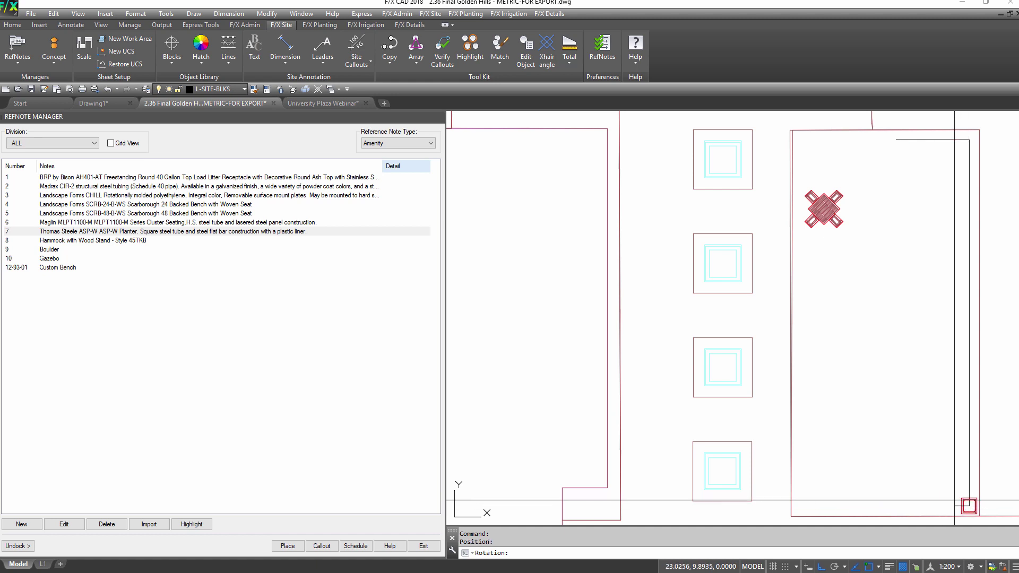
key("Escape")
left_click(399, 143)
left_click(395, 175)
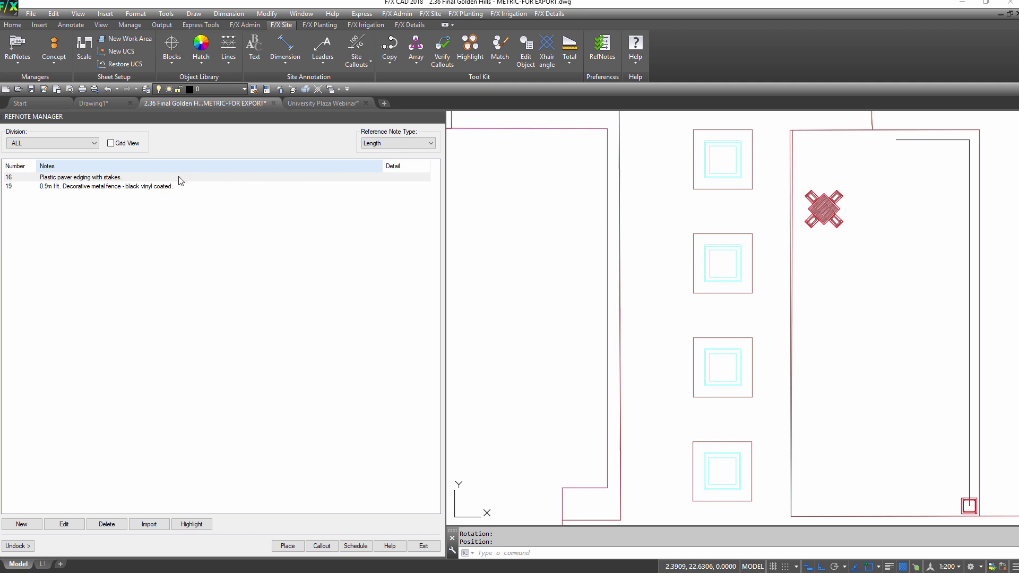
Draw the decorative metal fence up the patio's right edge and along its top.
left_click(179, 186)
left_click(287, 546)
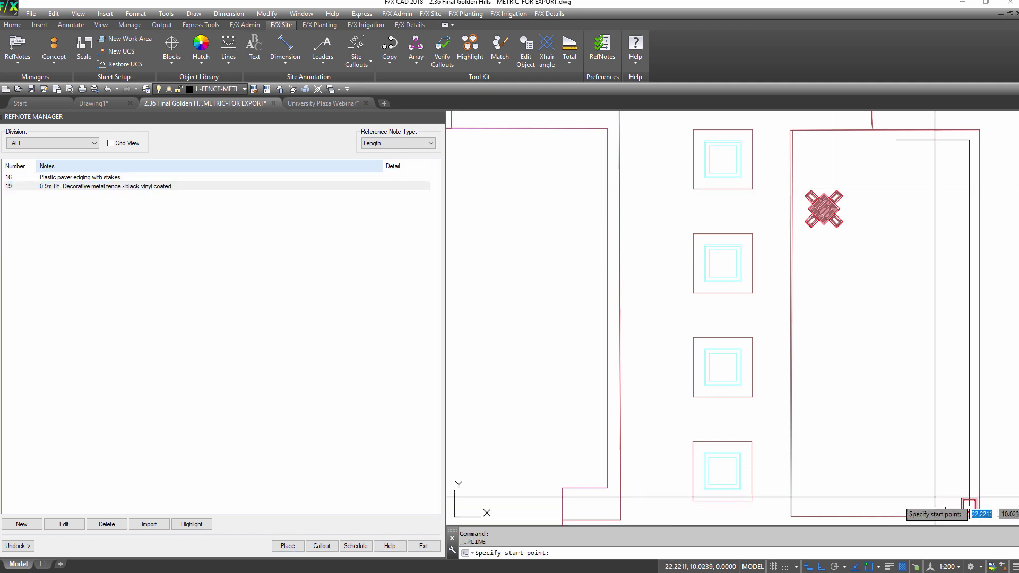
left_click(986, 508)
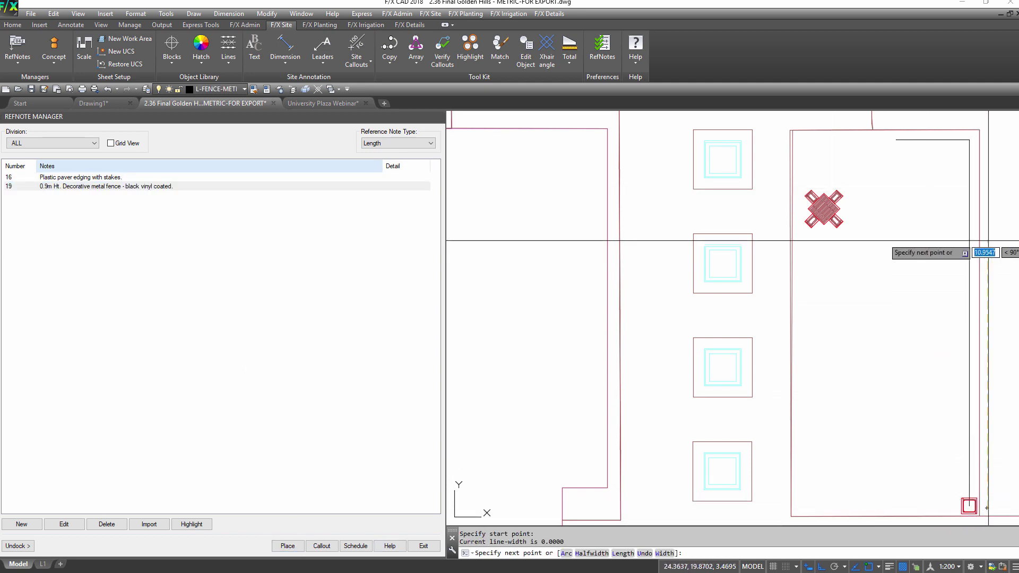
left_click(983, 119)
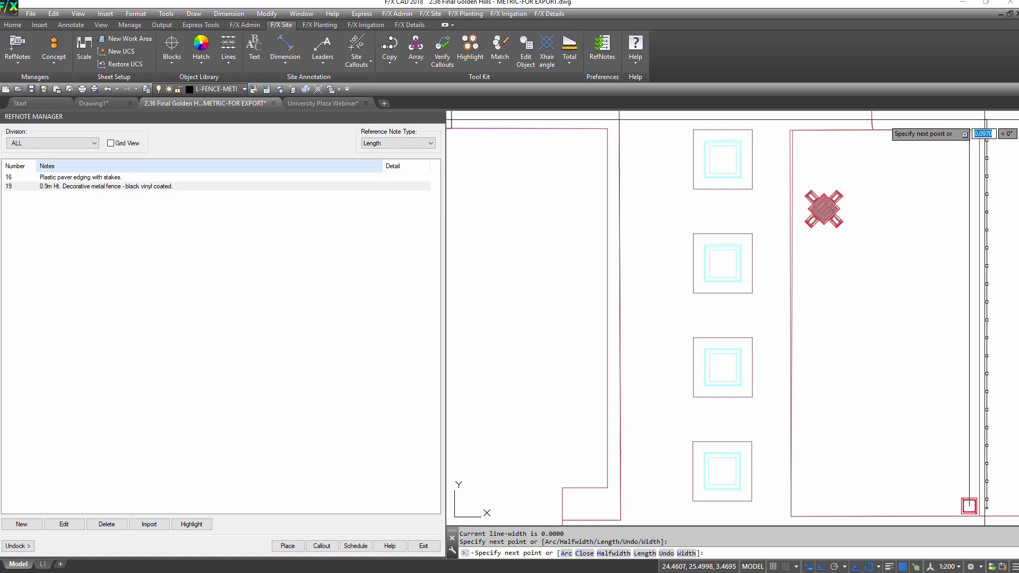
left_click(881, 119)
key("Return")
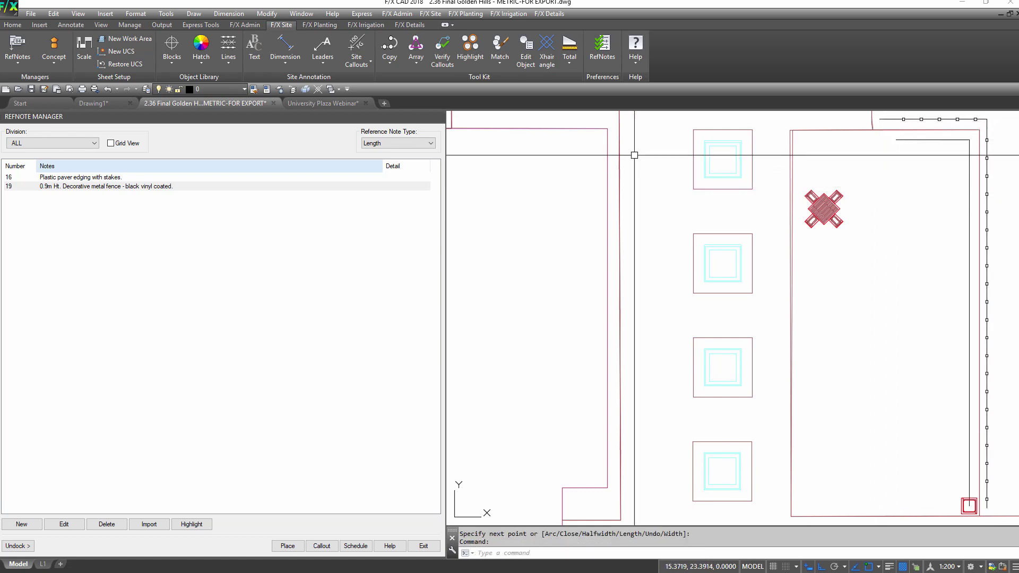
Fill the patio outline with the flagstone paving area note.
left_click(431, 145)
left_click(393, 181)
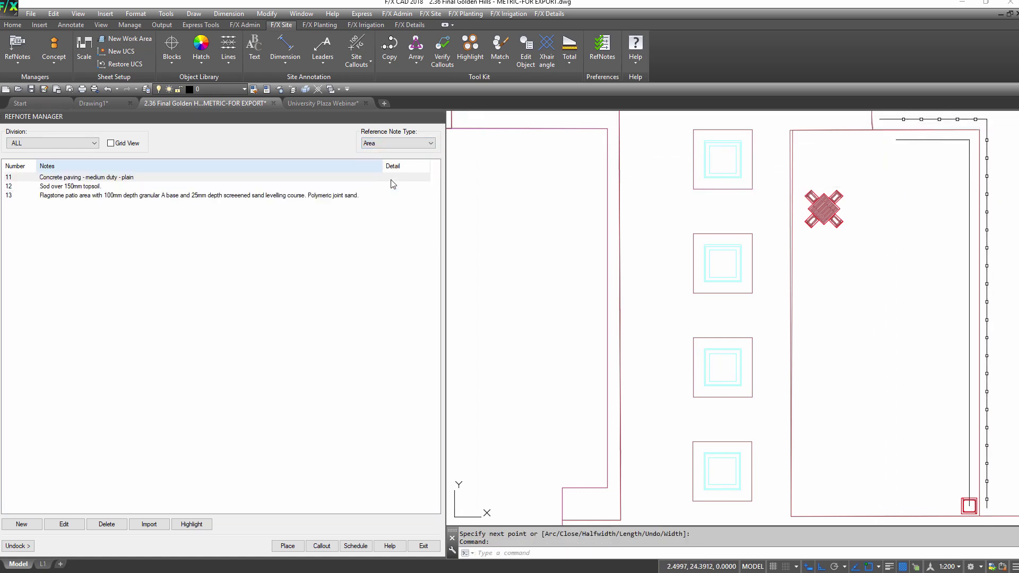
left_click(139, 195)
left_click(288, 546)
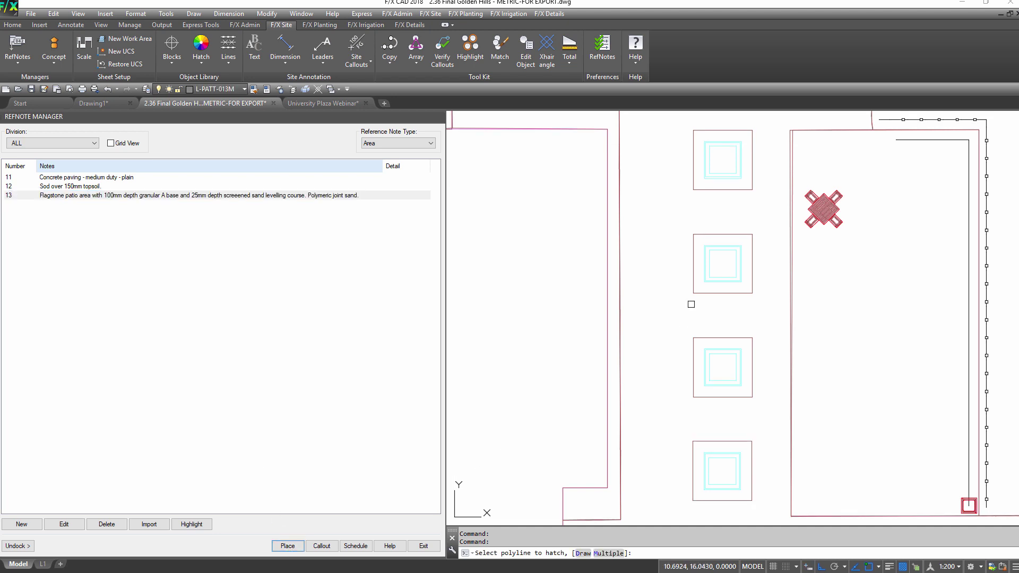
left_click(792, 148)
Filter the reference note list to Notation notes.
left_click(398, 143)
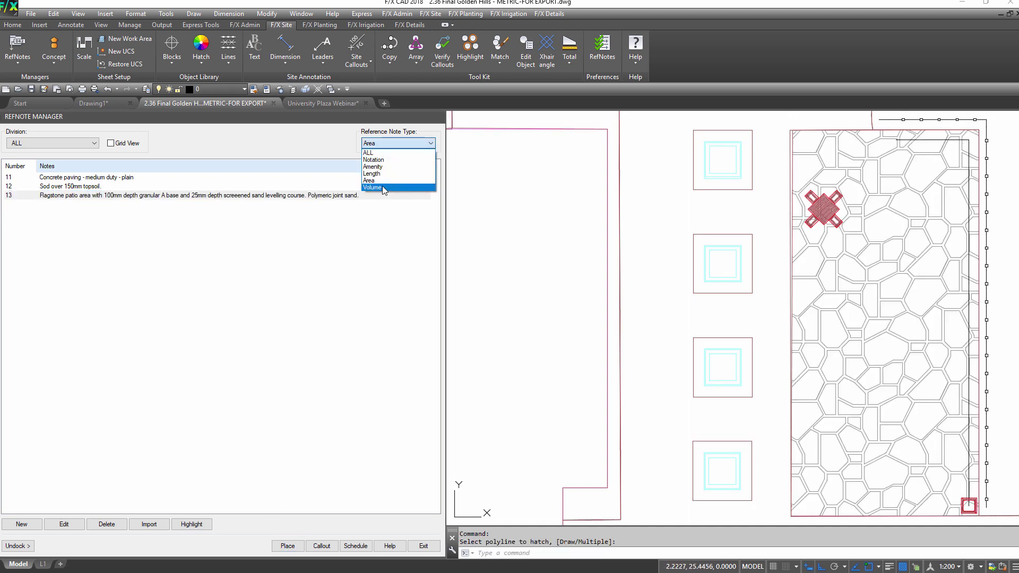
left_click(382, 187)
left_click(398, 144)
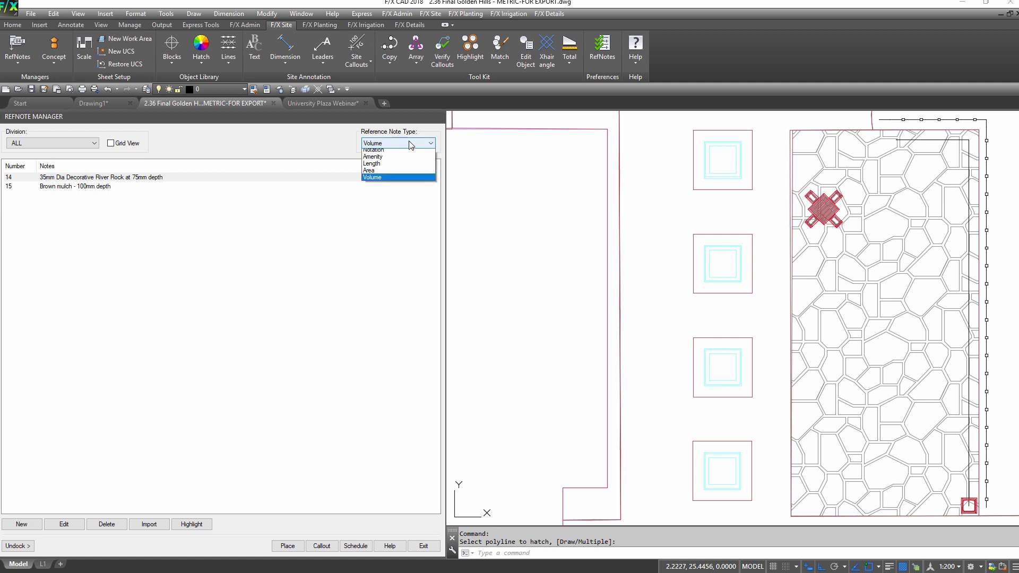
left_click(375, 154)
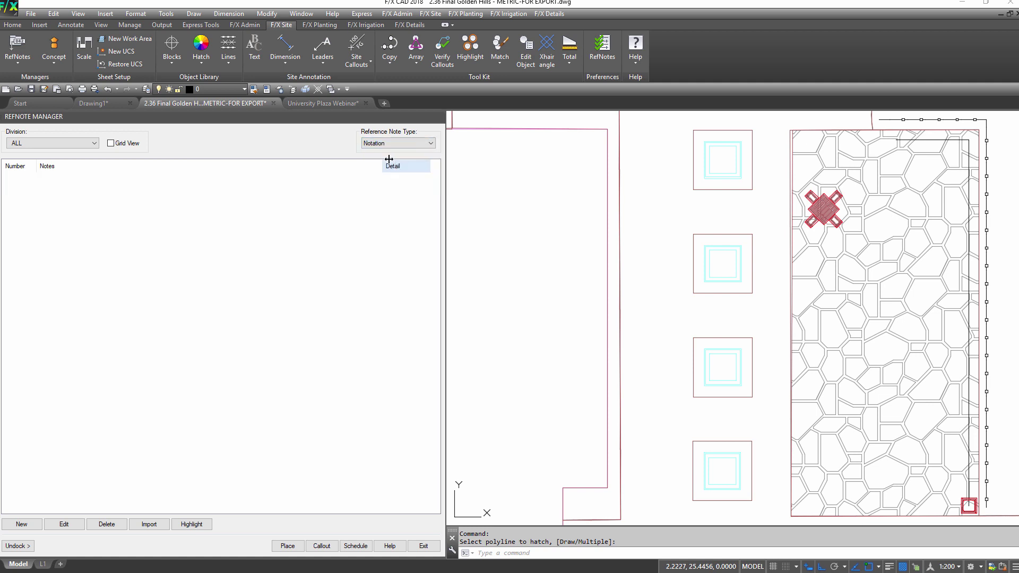
Add construction entrance note 17 and place its callout near the patio.
left_click(20, 524)
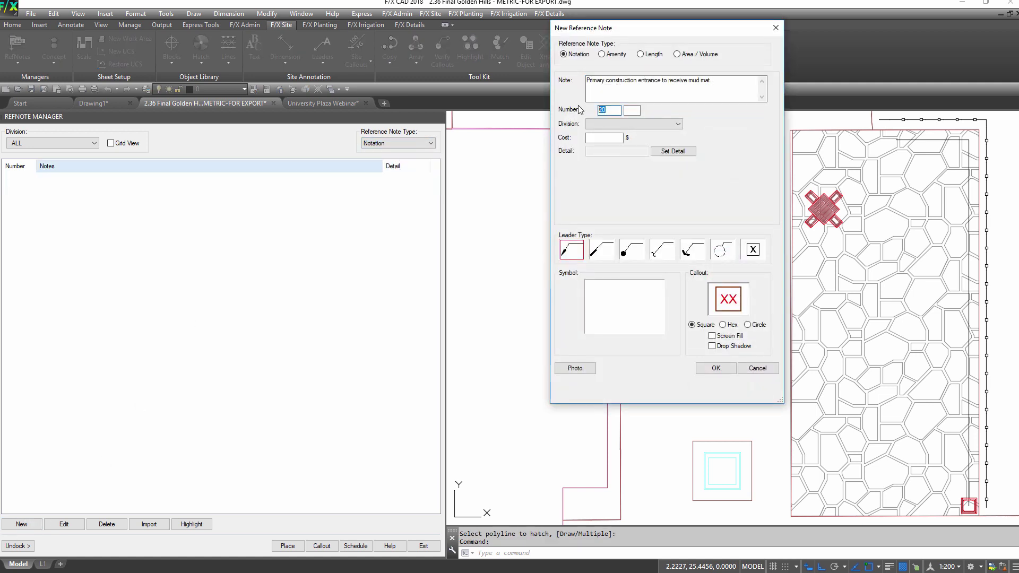
left_click(714, 369)
left_click(140, 179)
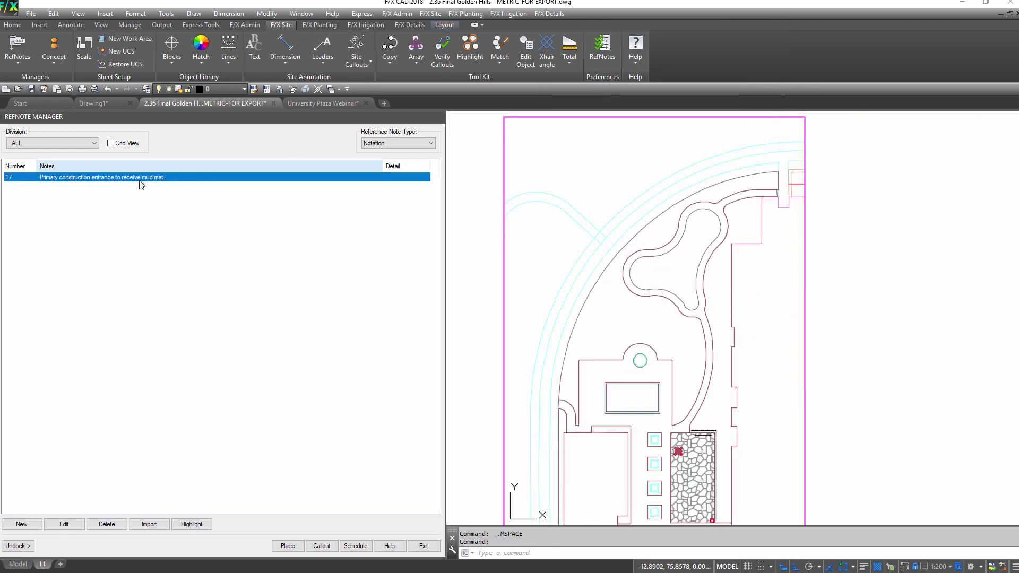
left_click(294, 550)
left_click(796, 151)
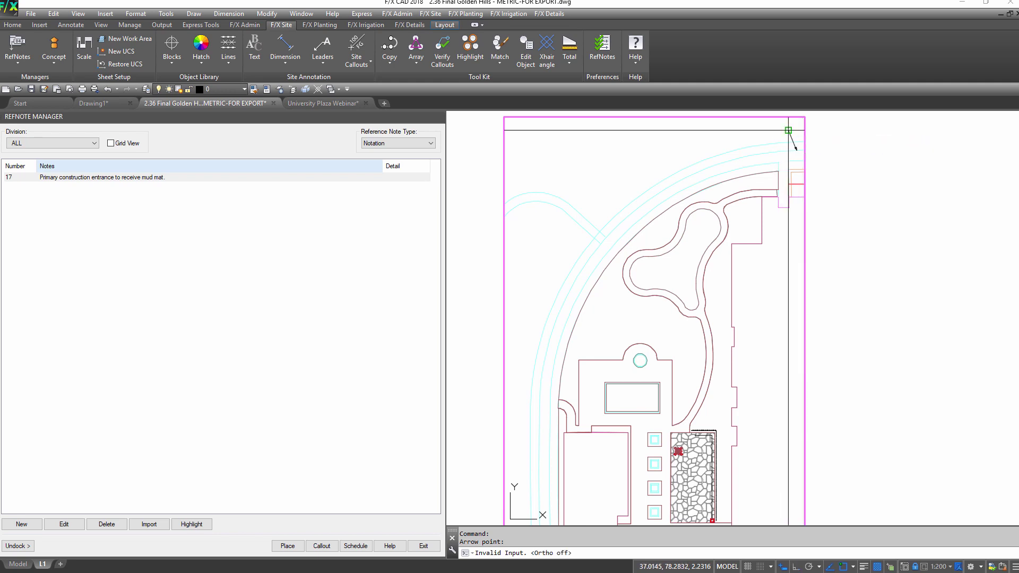
left_click(776, 131)
key("Return")
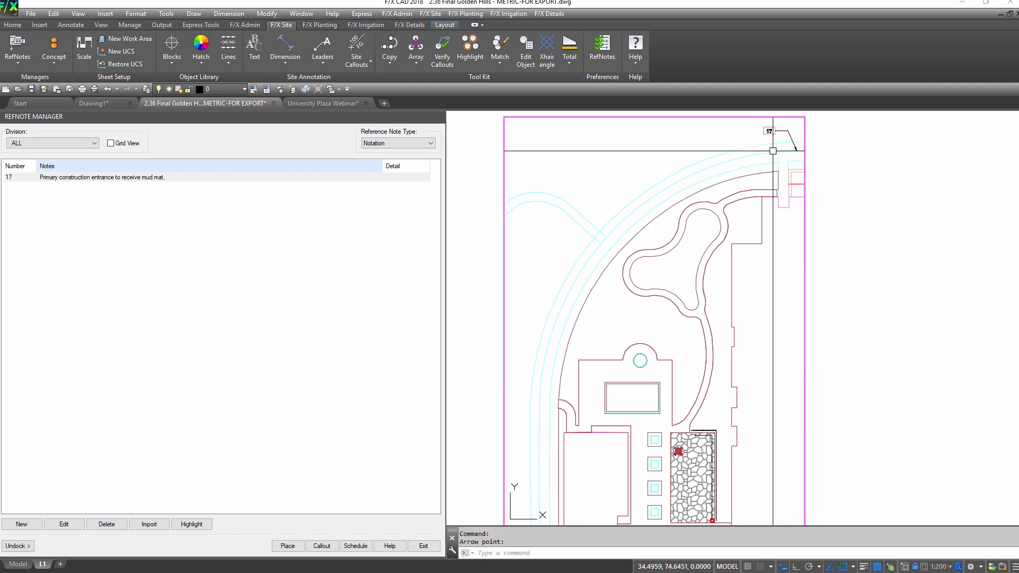
Call out the metal fence with reference tag 19.
left_click(361, 48)
left_click(374, 91)
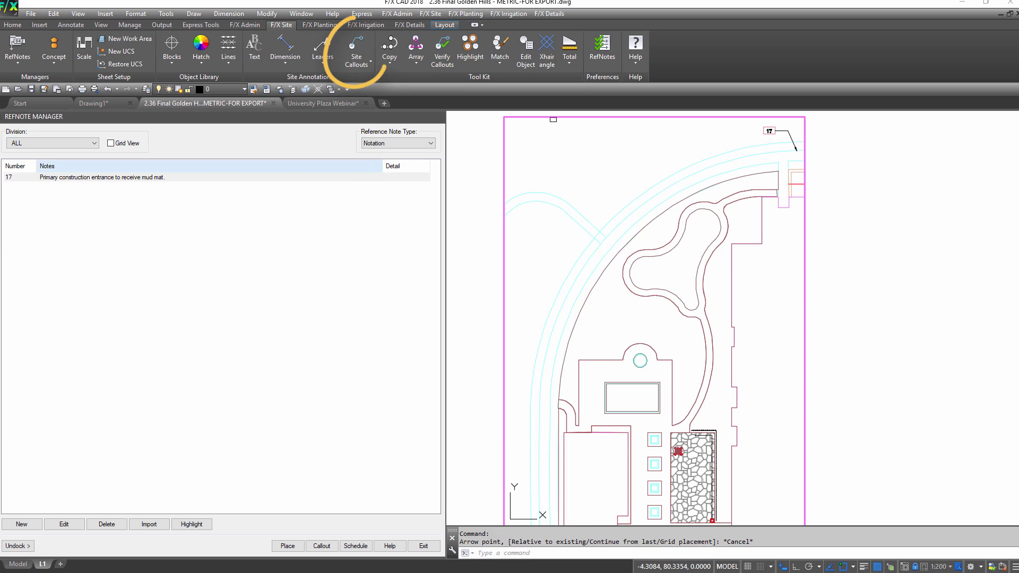
scroll(727, 468, "up", 5)
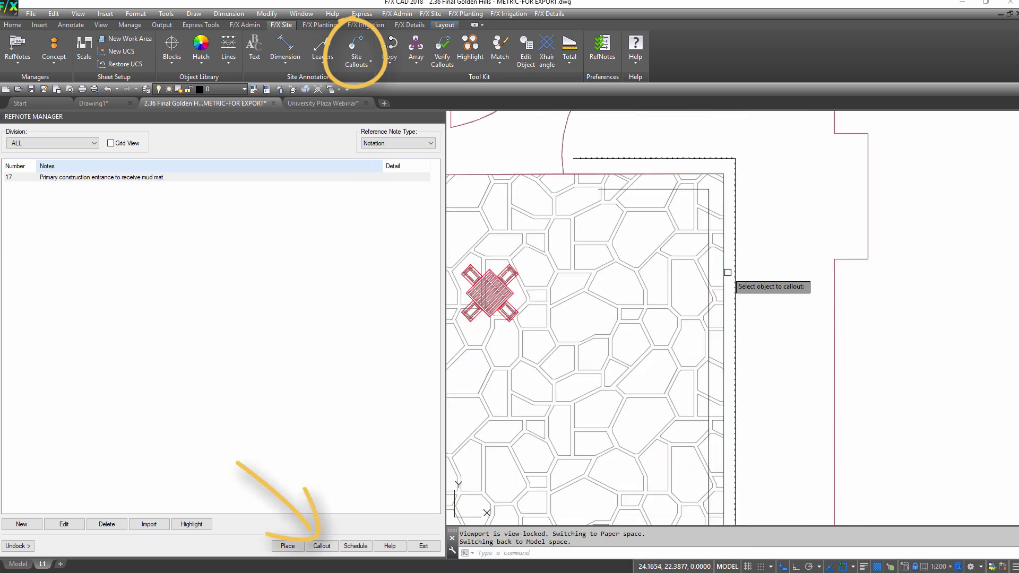
left_click(747, 174)
left_click(765, 160)
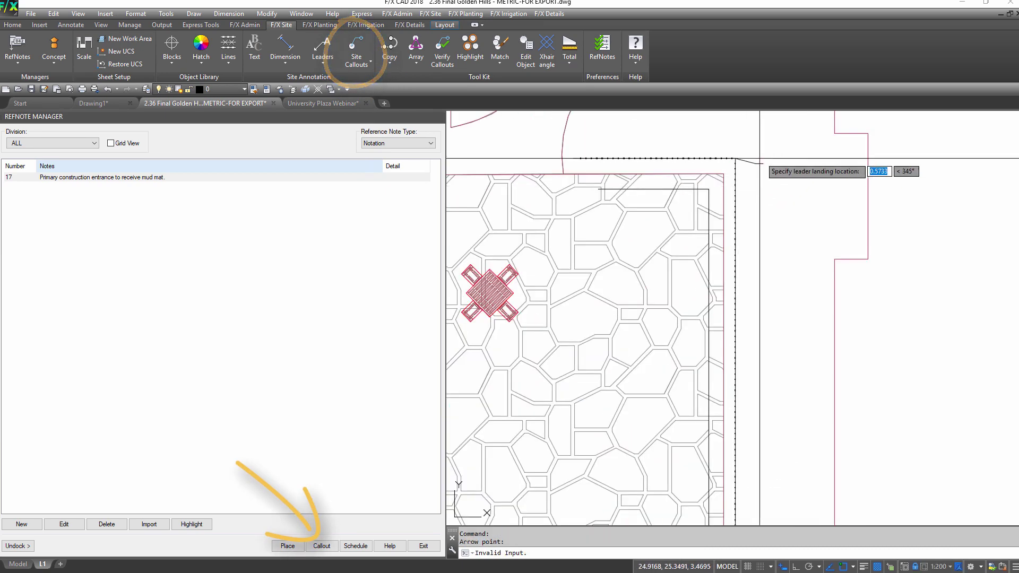
scroll(863, 159, "down", 2)
scroll(864, 159, "down", 3)
scroll(805, 186, "up", 2)
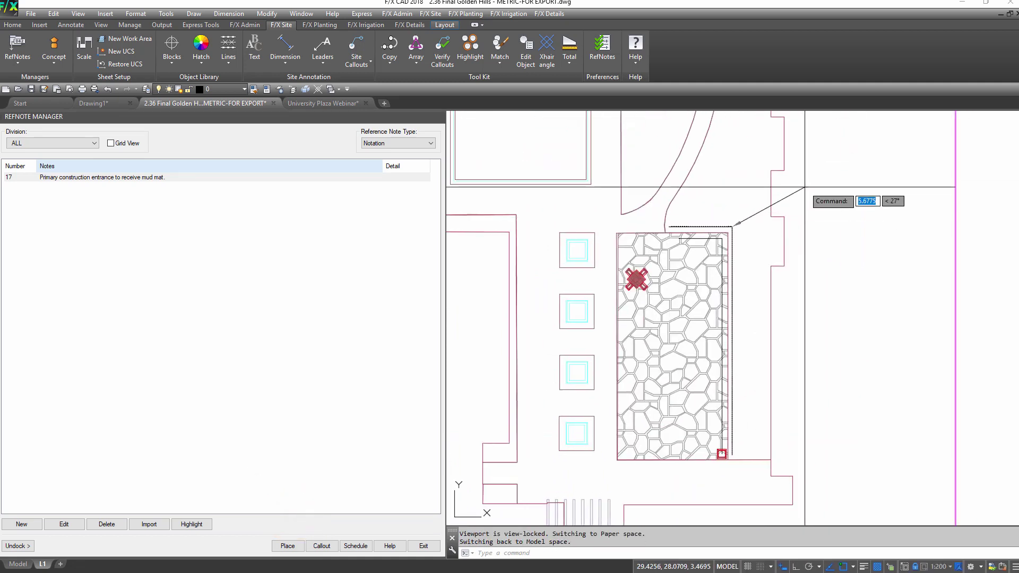
key("Return")
Call out the seating, flagstone paving and planter with tags 6, 13 and 7.
left_click(640, 278)
left_click(803, 224)
key("Return")
left_click(713, 327)
left_click(799, 281)
key("Return")
left_click(722, 454)
left_click(788, 401)
key("Return")
key("Return")
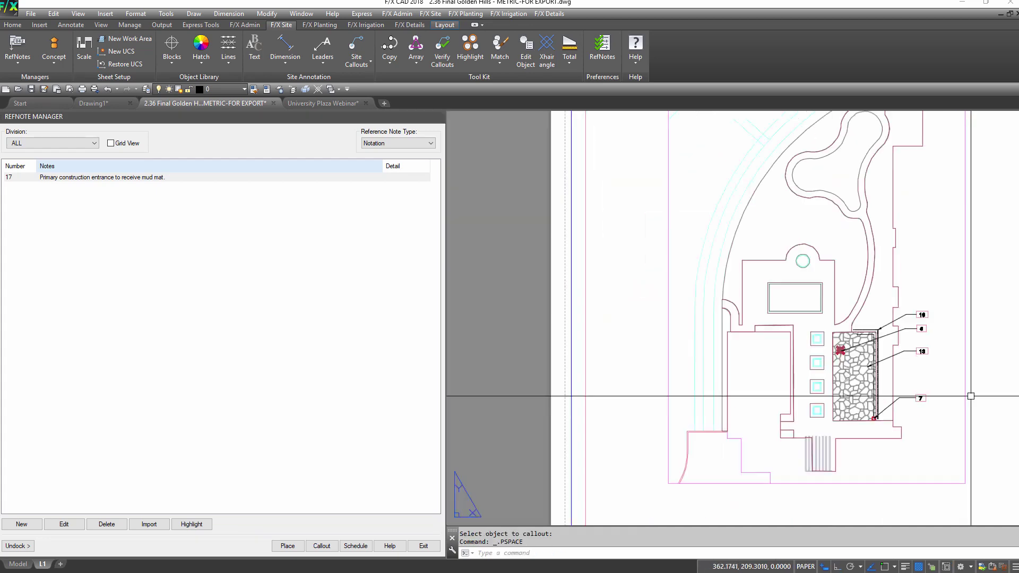
Place the Reference Notes Schedule at the sheet's upper right, then return to model space.
left_click(356, 546)
left_click(499, 417)
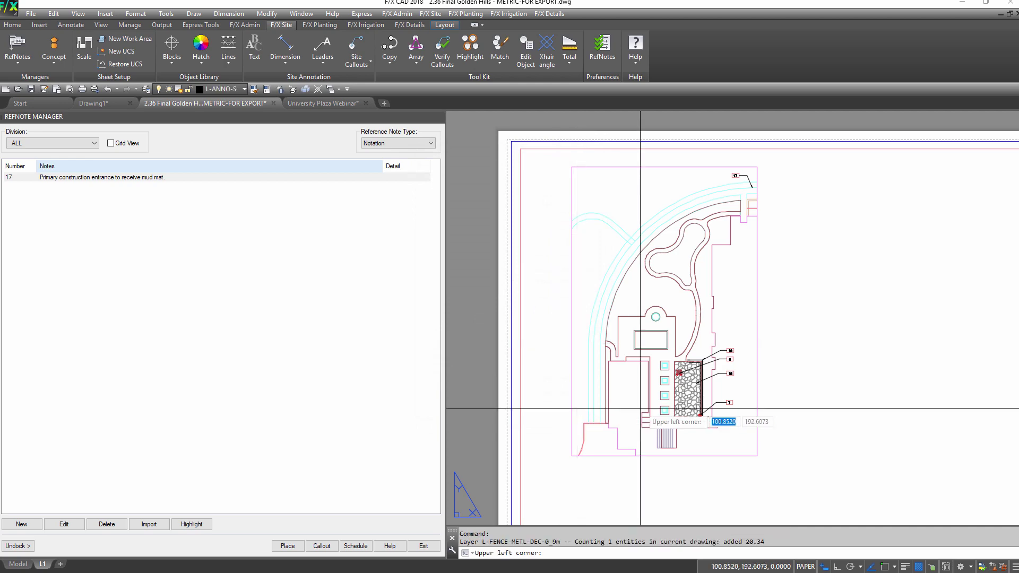
left_click(779, 172)
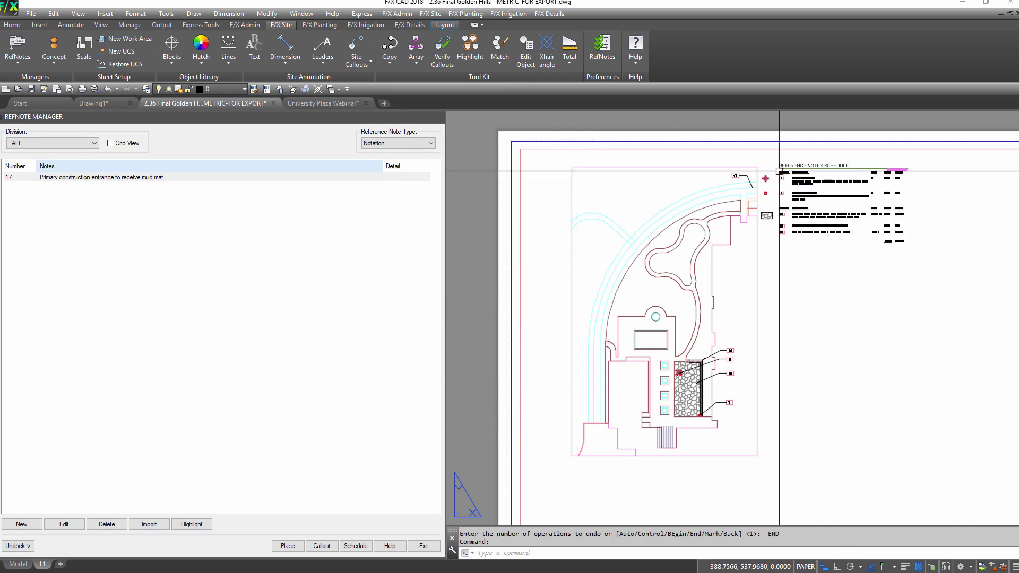
scroll(863, 176, "up", 6)
scroll(944, 198, "down", 4)
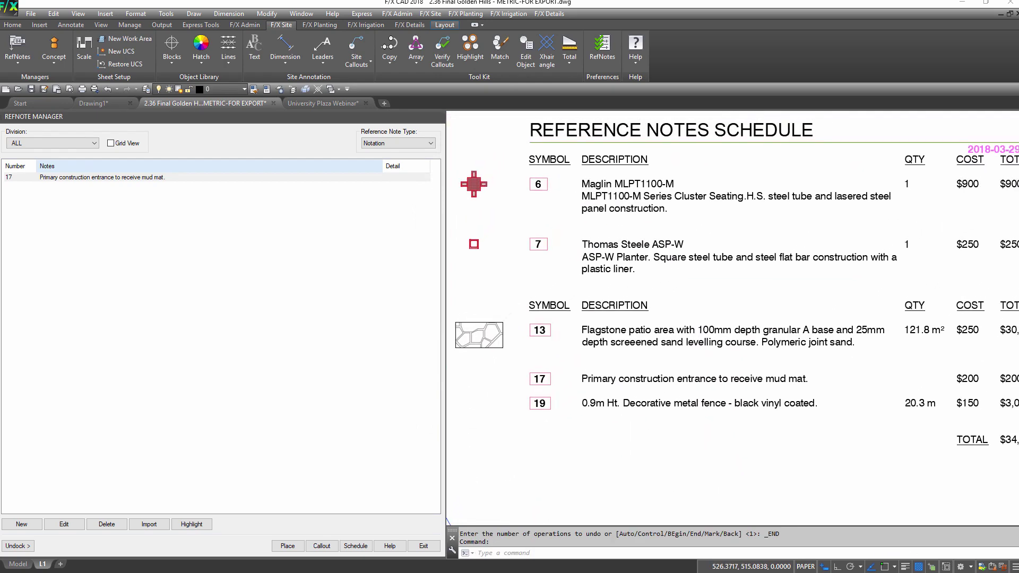
left_click(18, 564)
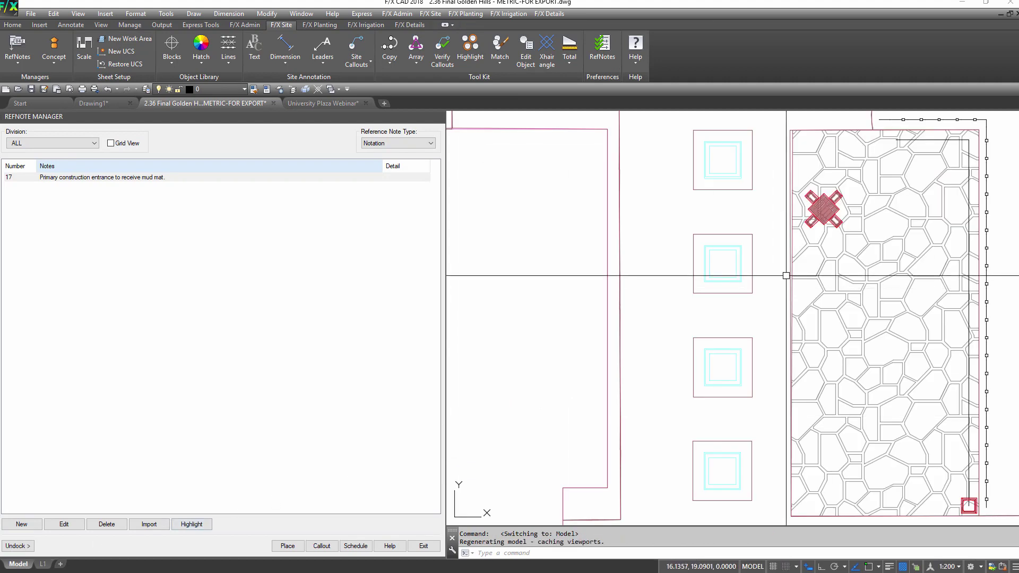
Array the cluster seating block across the flagstone patio.
left_click(415, 67)
left_click(424, 82)
left_click(832, 208)
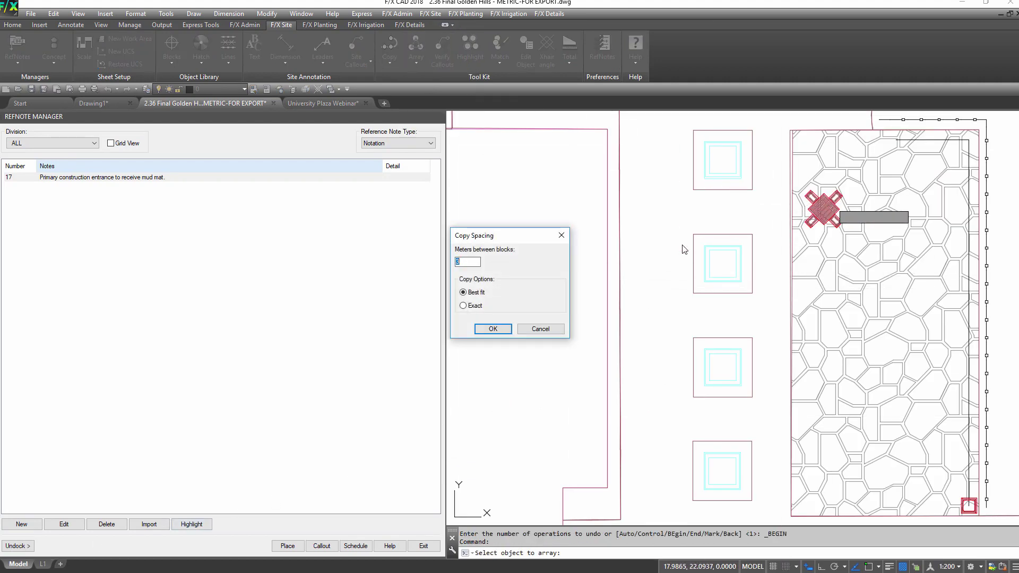
left_click(483, 326)
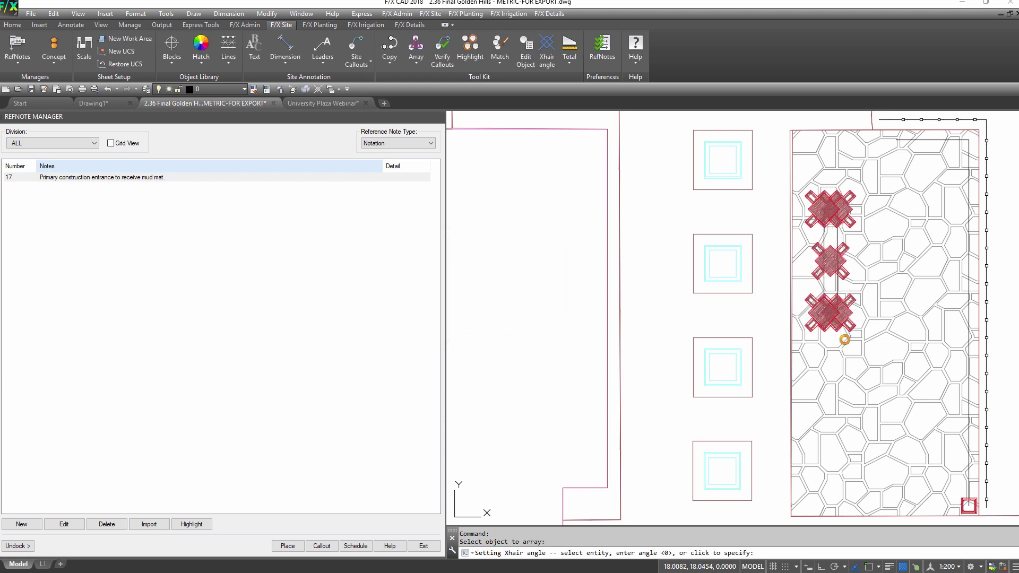
left_click(879, 419)
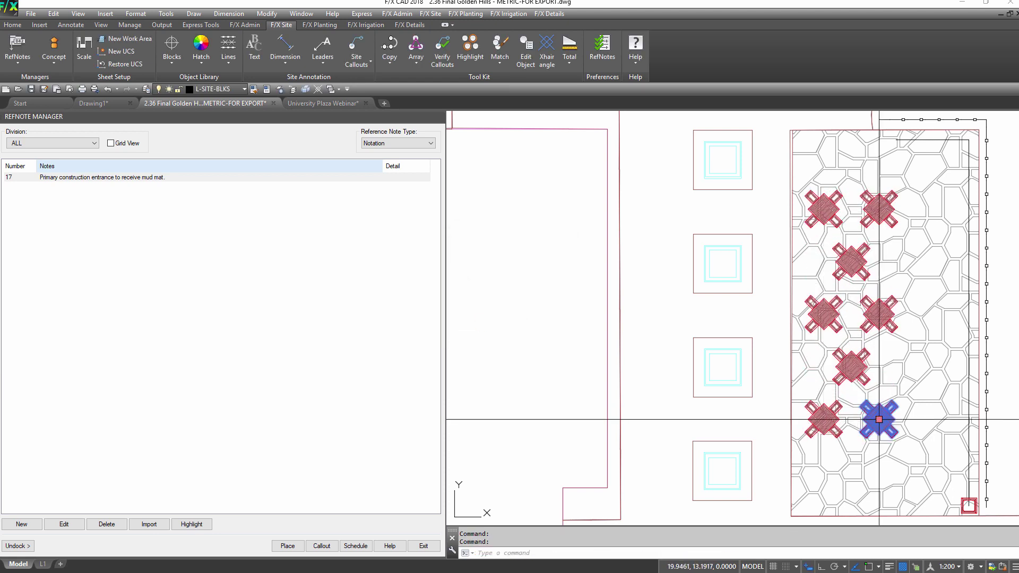
Copy the planter block along the fence polyline at 1.50 m spacing.
left_click(388, 63)
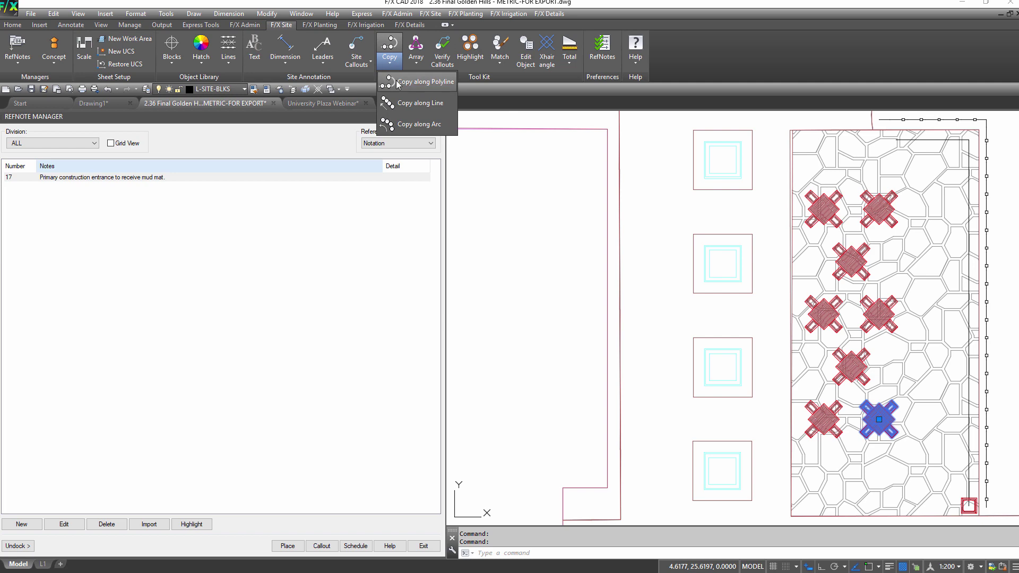
left_click(419, 82)
left_click(969, 504)
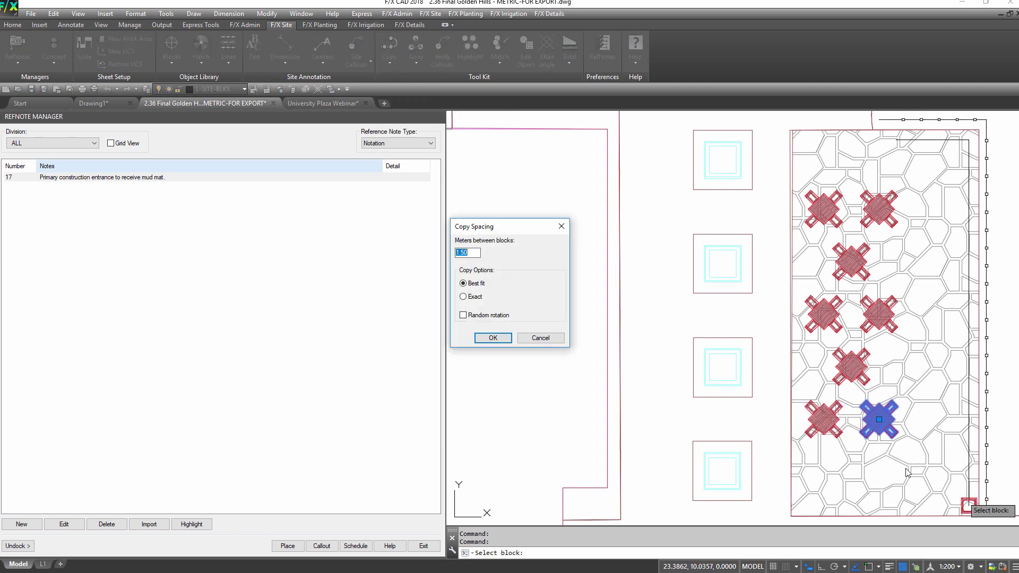
left_click(493, 338)
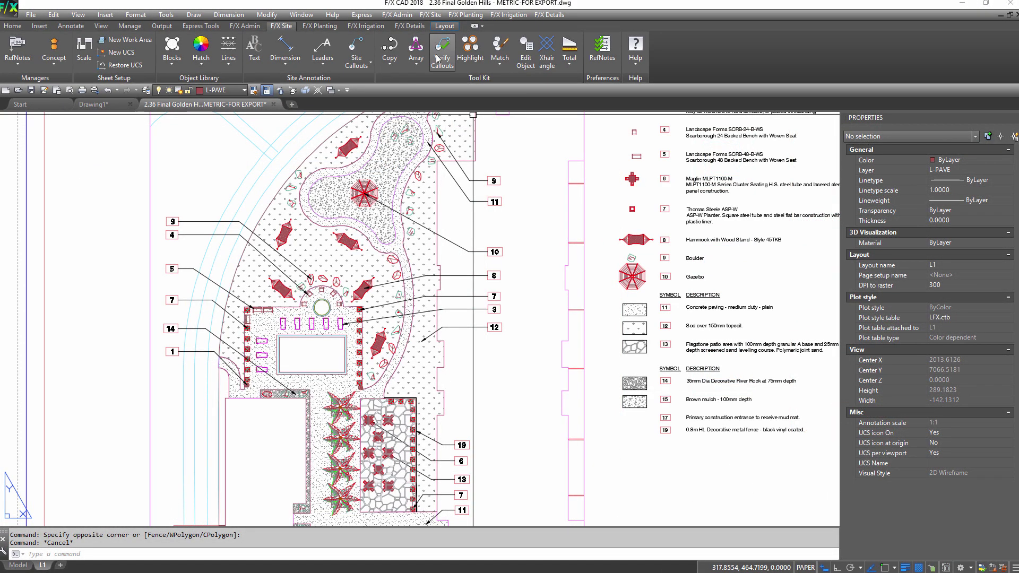
Highlight items missing callouts with Verify Callouts and enter the plan viewport.
left_click(438, 59)
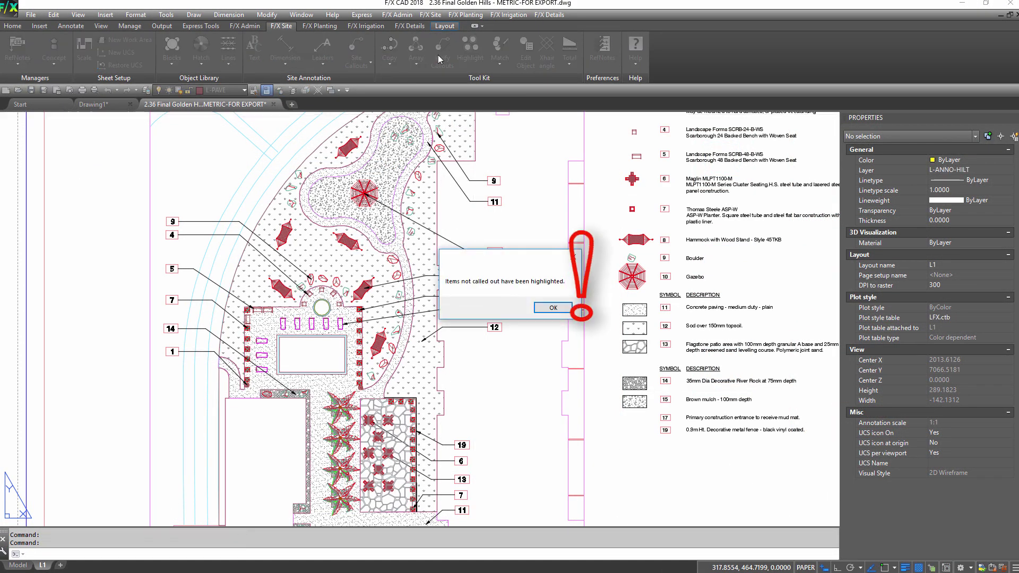
left_click(553, 308)
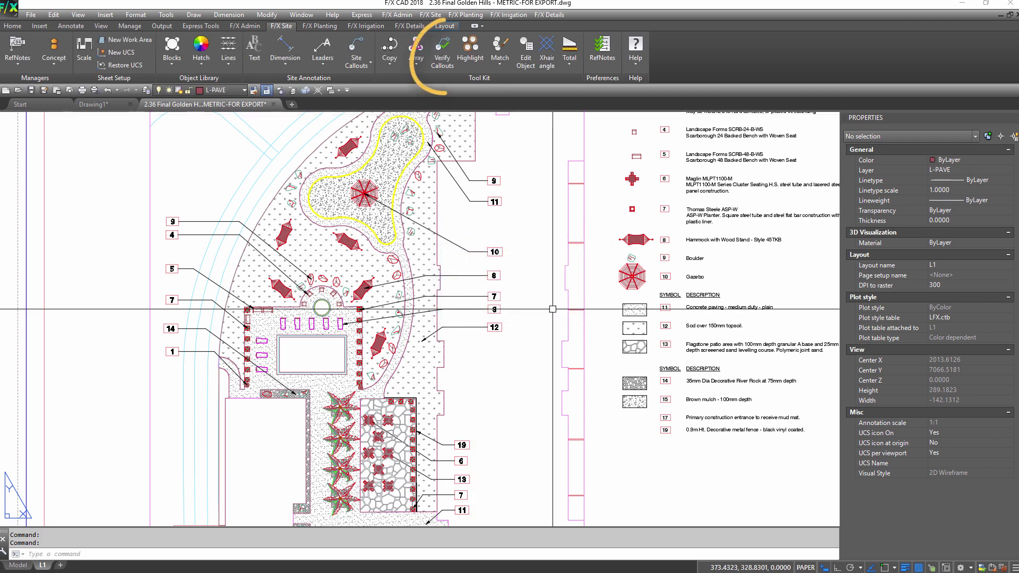
double_click(552, 309)
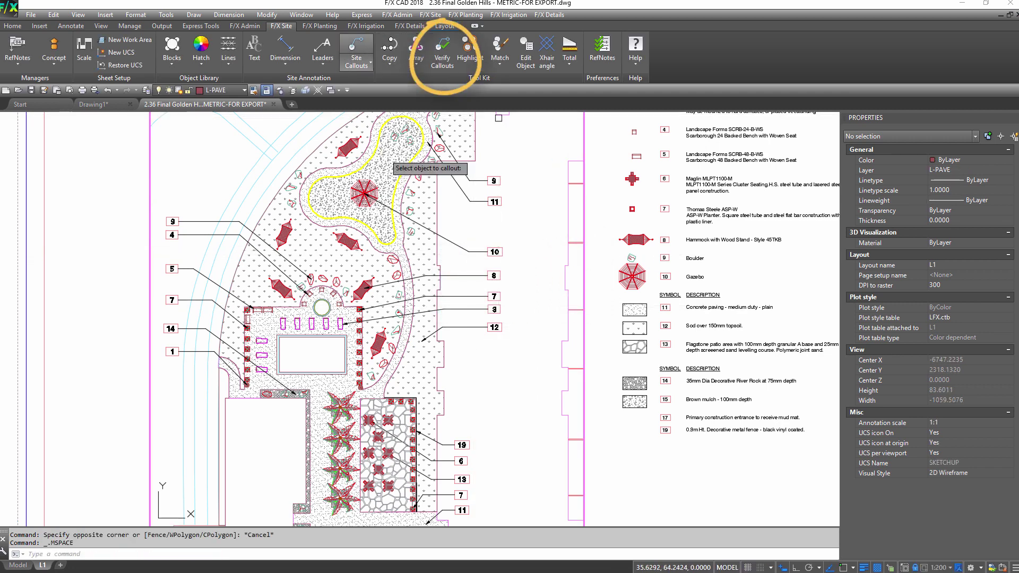
Call out the highlighted kidney-shaped bed with note 15, brown mulch.
left_click(356, 50)
left_click(385, 172)
left_click(384, 171)
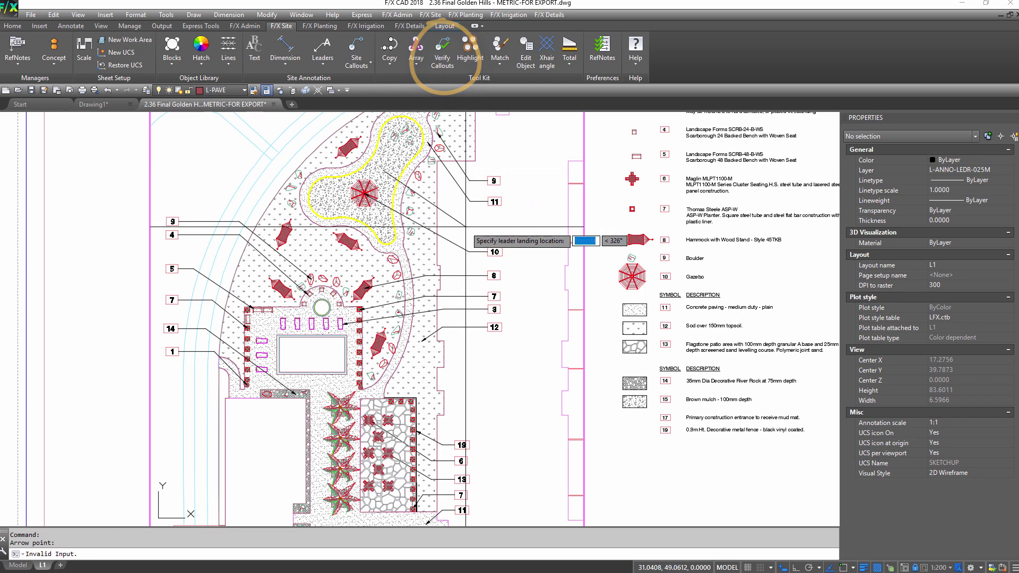
left_click(486, 227)
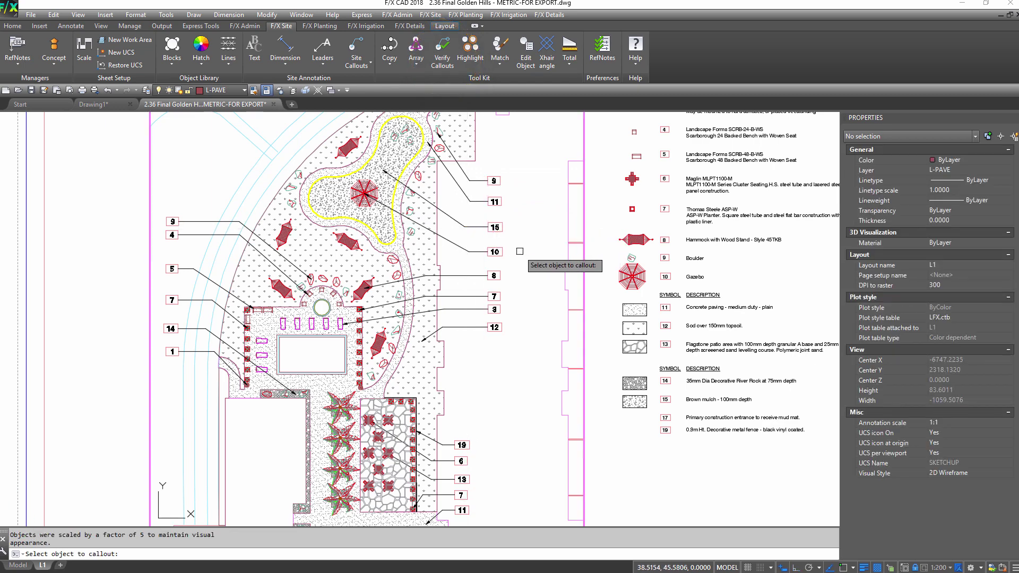
double_click(603, 159)
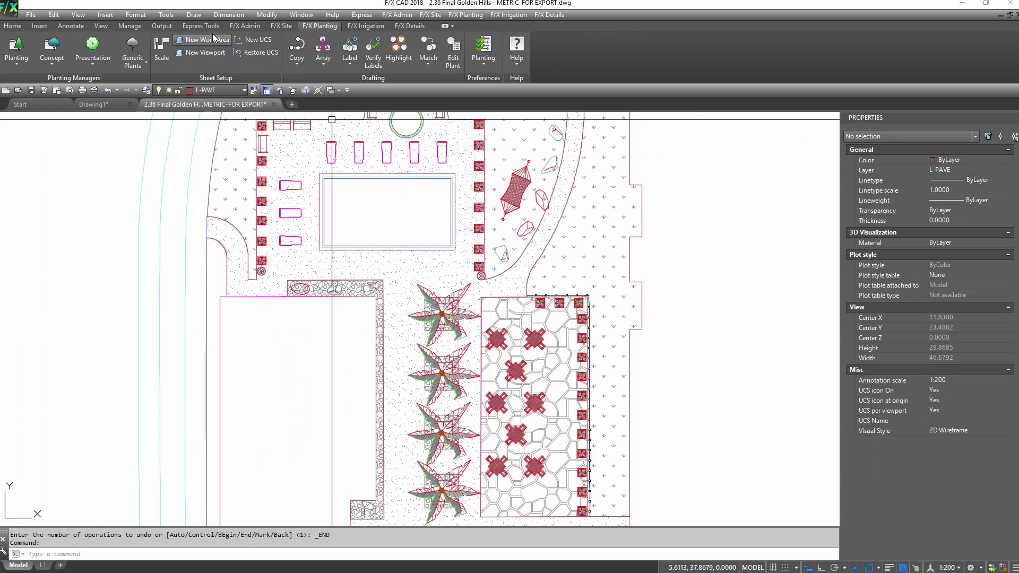
Colorize the plants, send all 26 hatches to the back, and open Site Color.
left_click(95, 47)
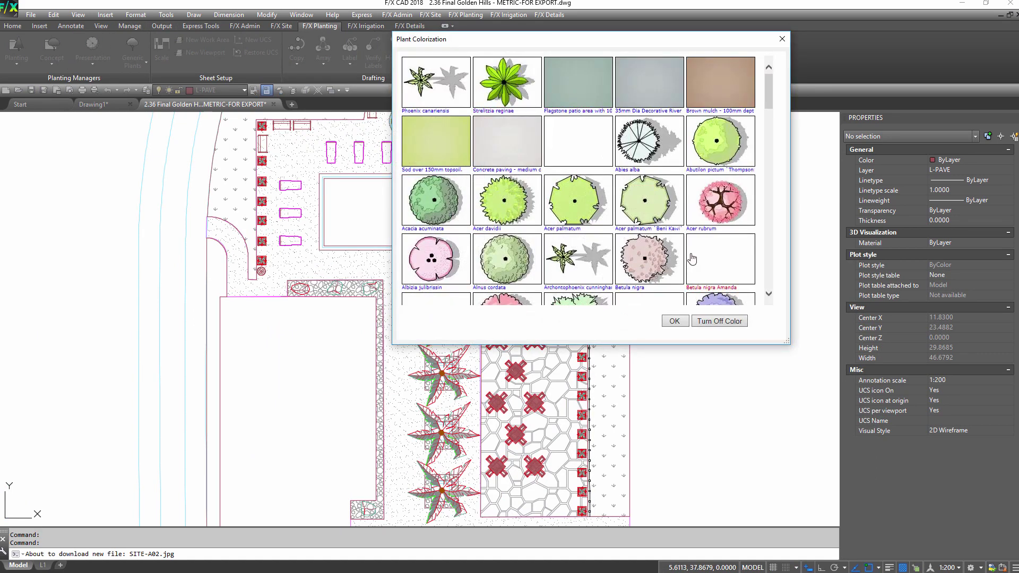
left_click(680, 322)
type("HATCH")
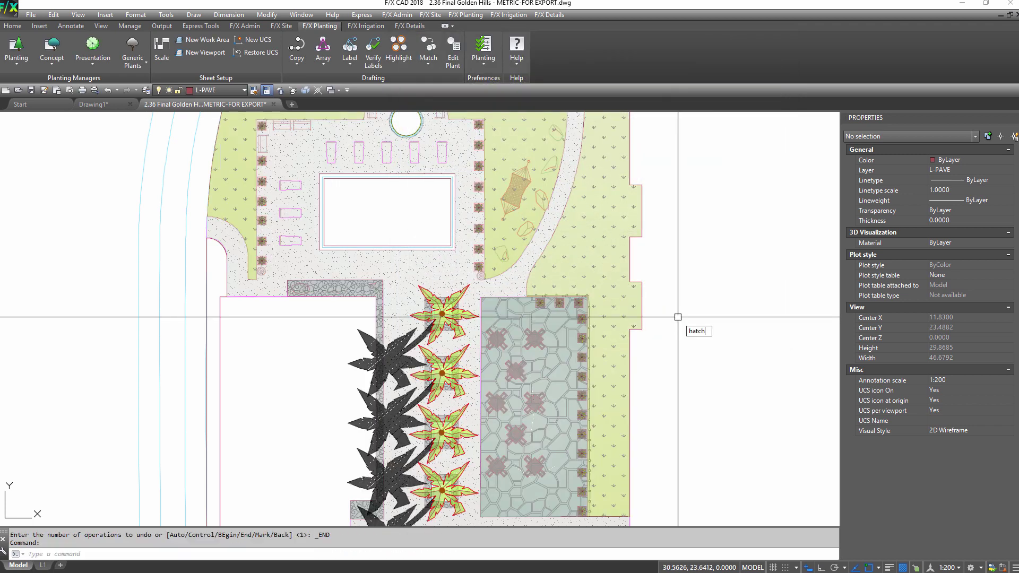
key("Down")
key("Return")
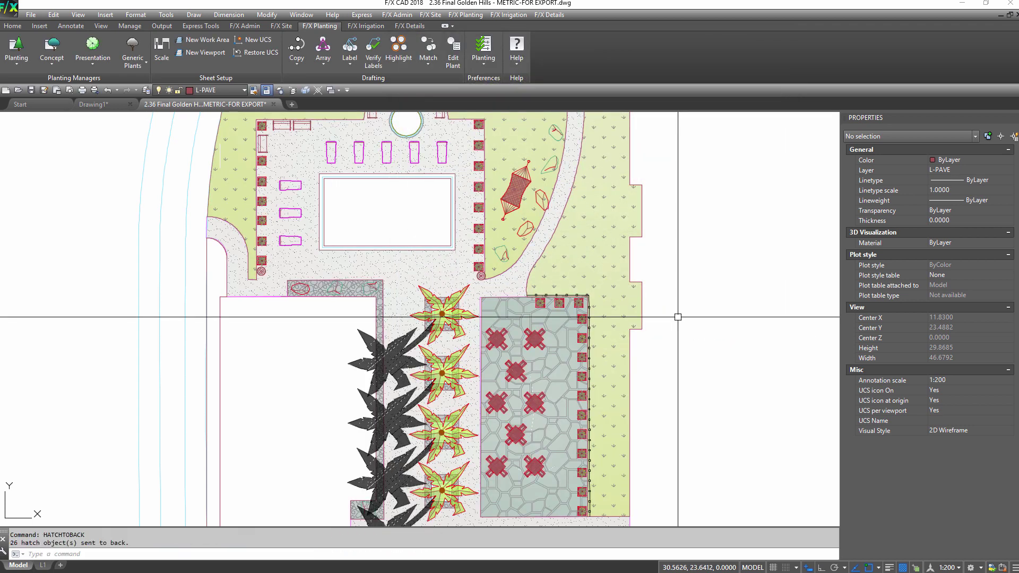
left_click(288, 27)
left_click(202, 45)
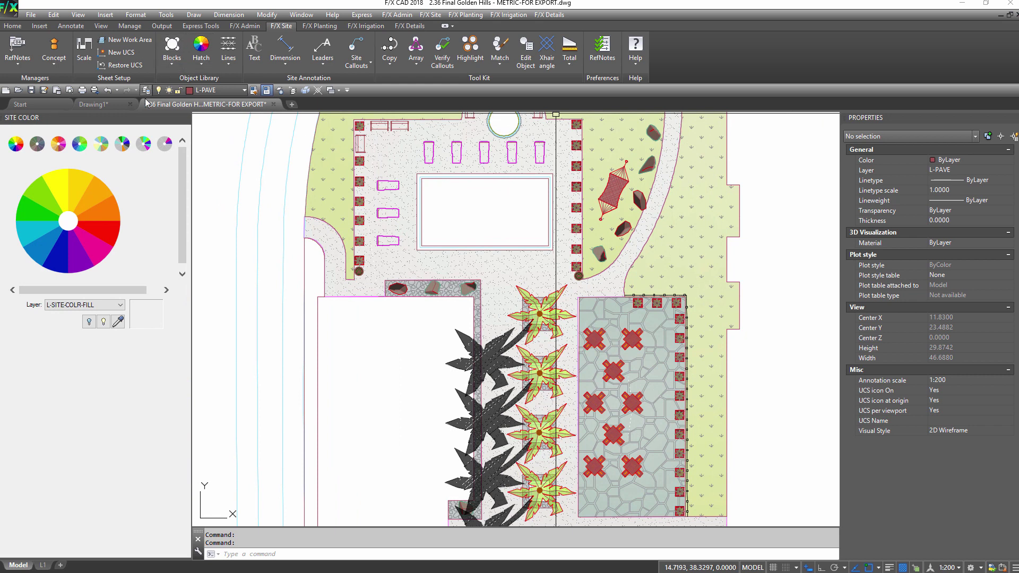
Turn on site colour fills and pan across the paving, pool, loungers and boulders.
left_click(104, 323)
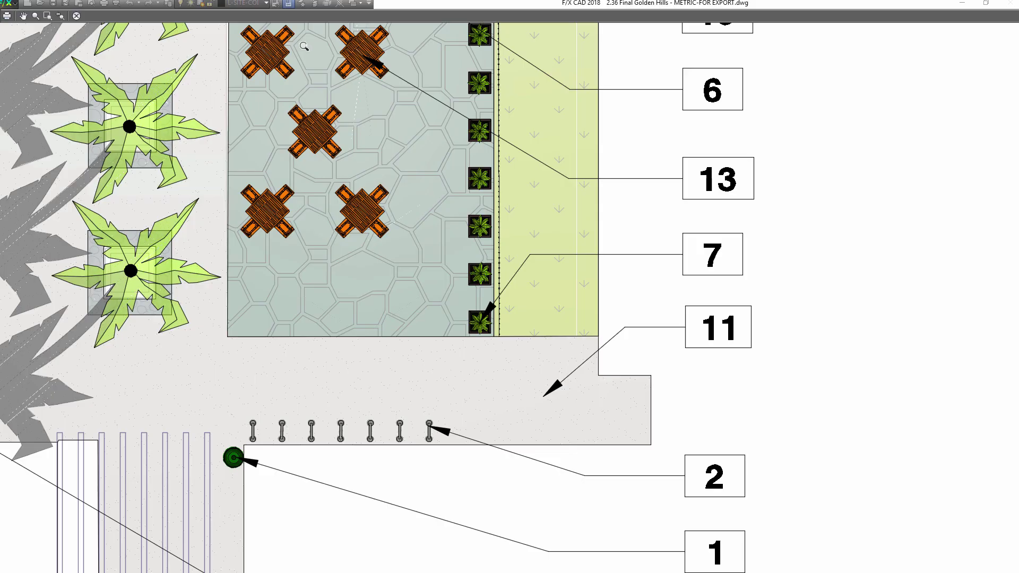
middle_click_drag(254, 120, 668, 539)
middle_click_drag(342, 129, 621, 373)
scroll(572, 466, "up", 3)
middle_click_drag(572, 466, 358, 536)
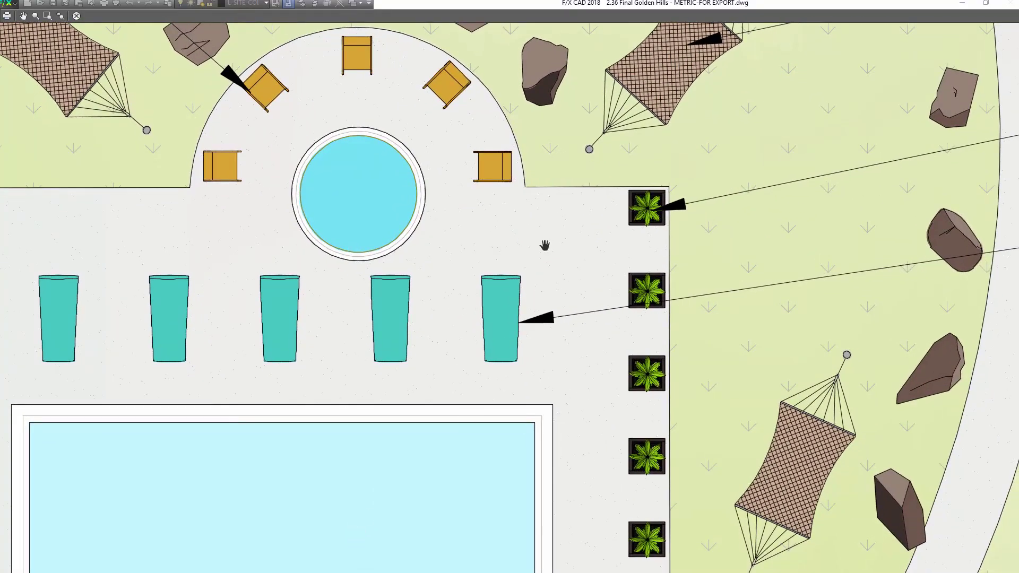
scroll(545, 251, "down", 5)
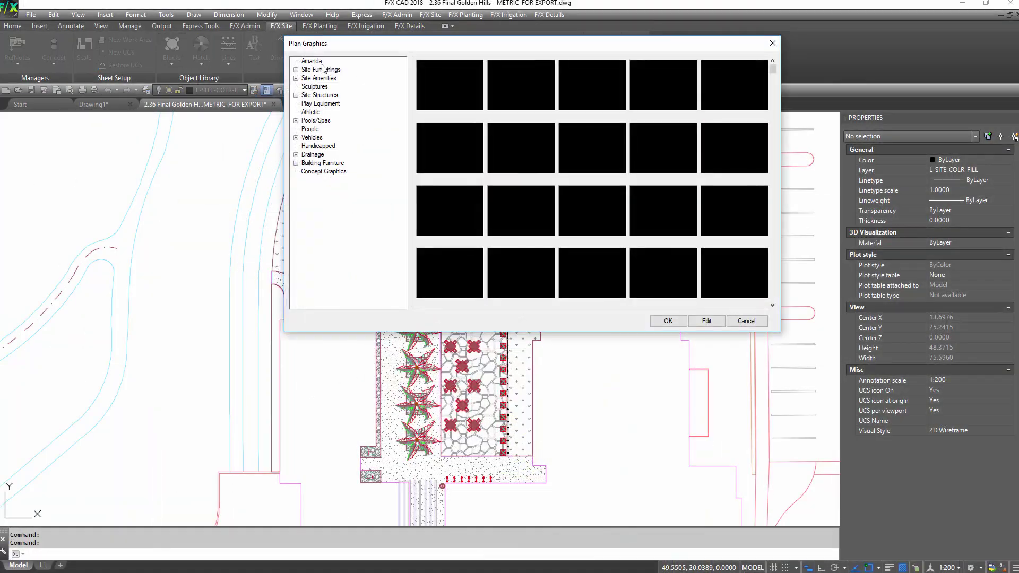
Browse the bench, hammock and table graphics in Plan Graphics Site Furnishings.
double_click(321, 70)
left_click(321, 78)
left_click(324, 96)
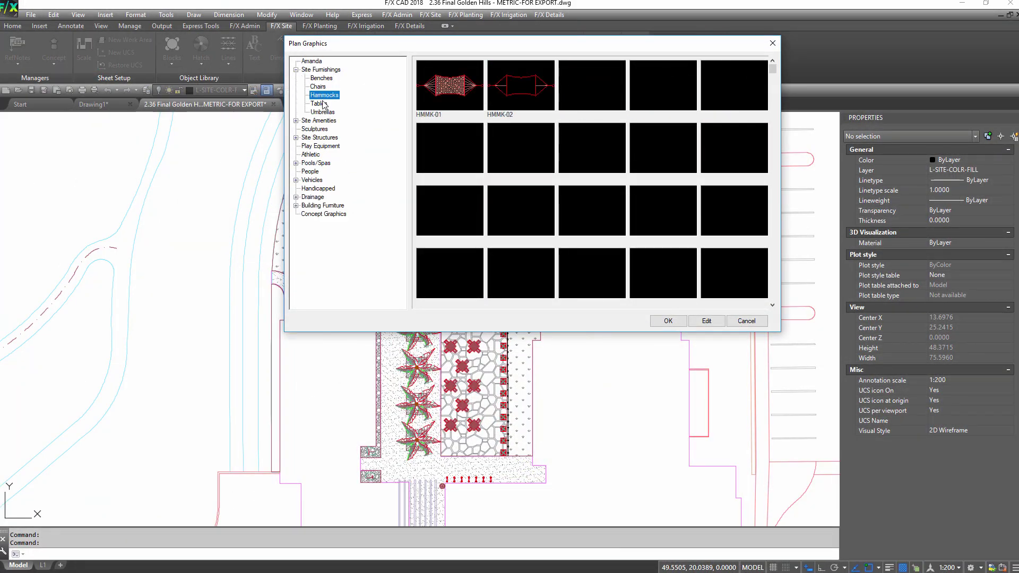
left_click(319, 104)
left_click(771, 45)
Check the People elevation graphics, then open the Discipline Graphics library.
left_click(171, 51)
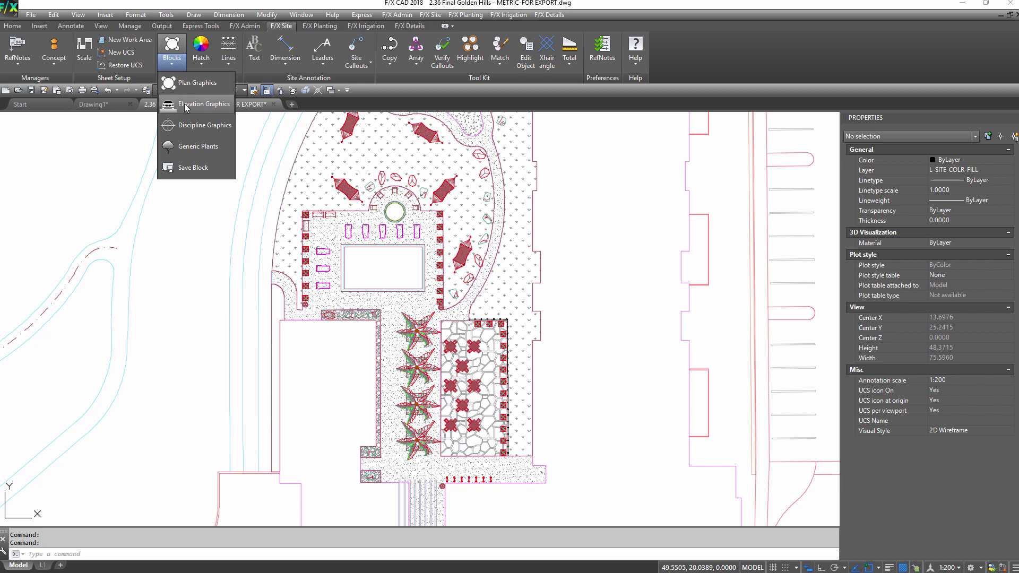
left_click(192, 121)
left_click(310, 104)
left_click(773, 305)
left_click(772, 306)
left_click(772, 43)
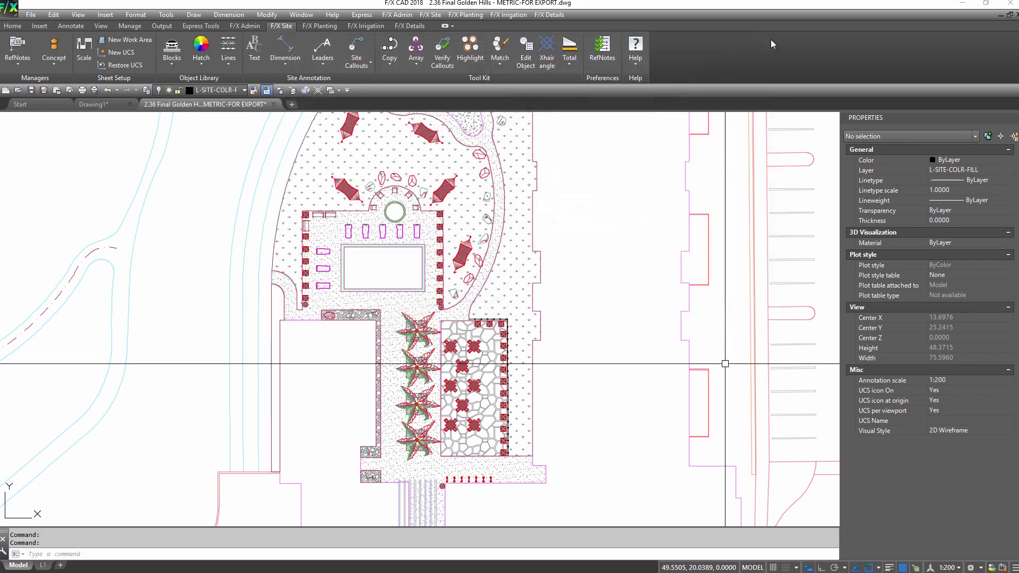
left_click(171, 61)
left_click(192, 125)
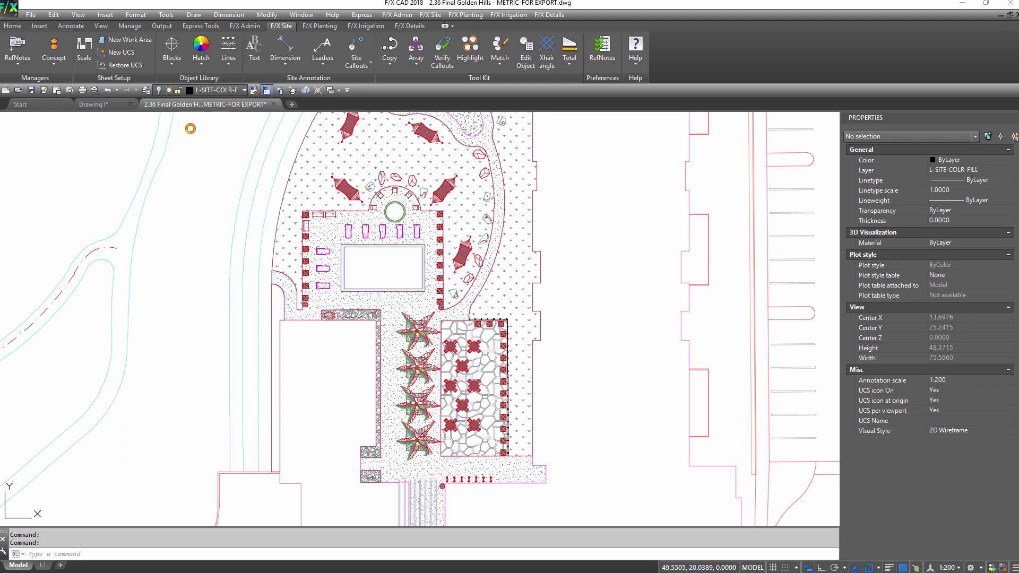
Use the Discipline Graphics AREA callout on the pool polyline, placing its 44.49 m² label beside the pool.
left_click(311, 70)
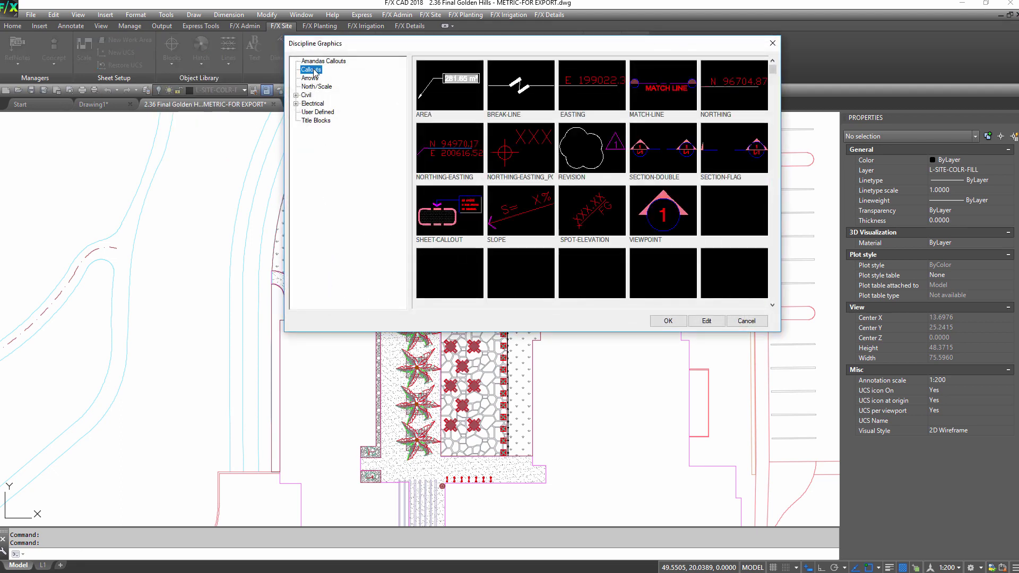
left_click(469, 91)
left_click(668, 321)
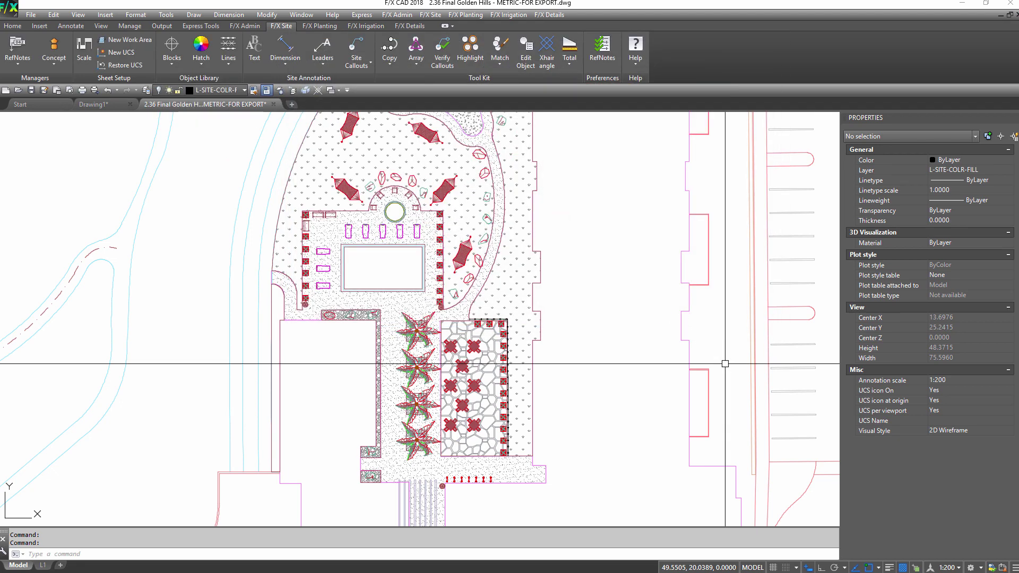
scroll(417, 257, "up", 4)
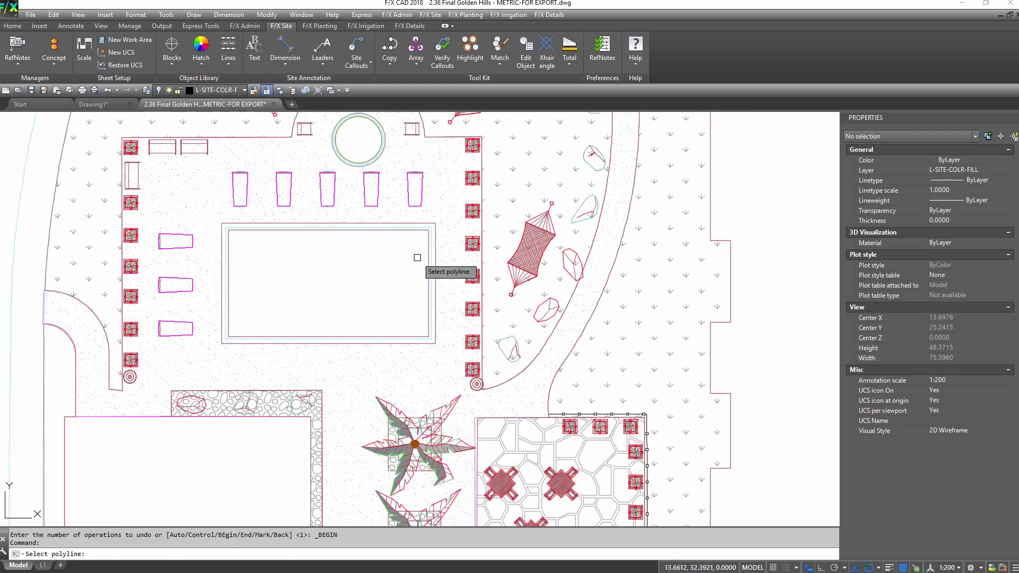
left_click(431, 257)
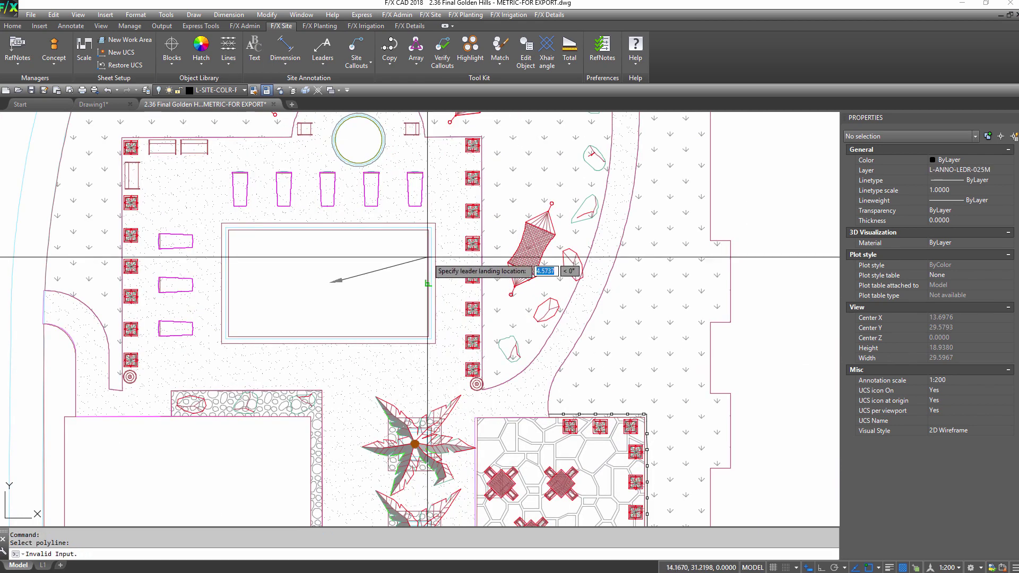
left_click(364, 258)
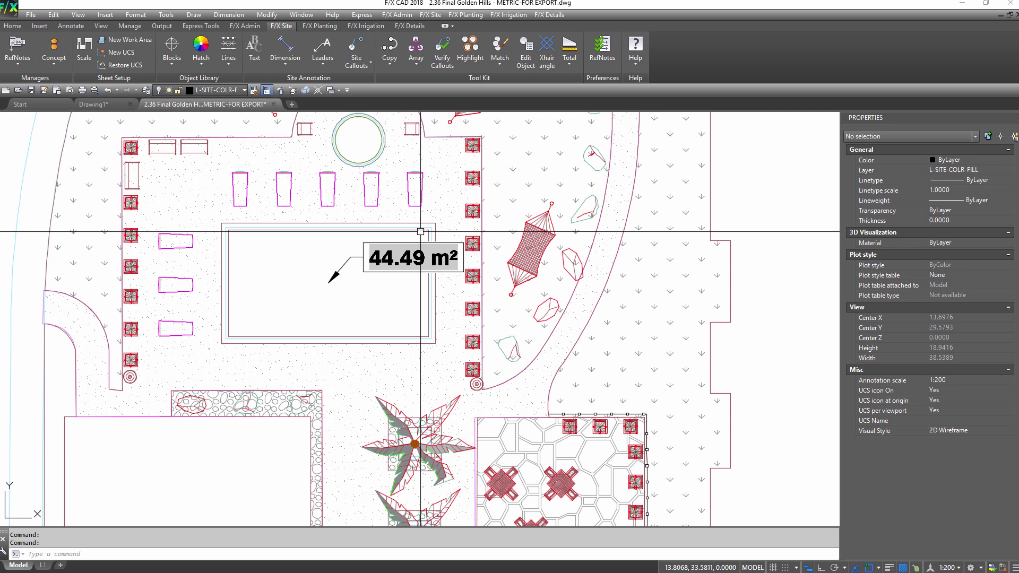
left_click(364, 65)
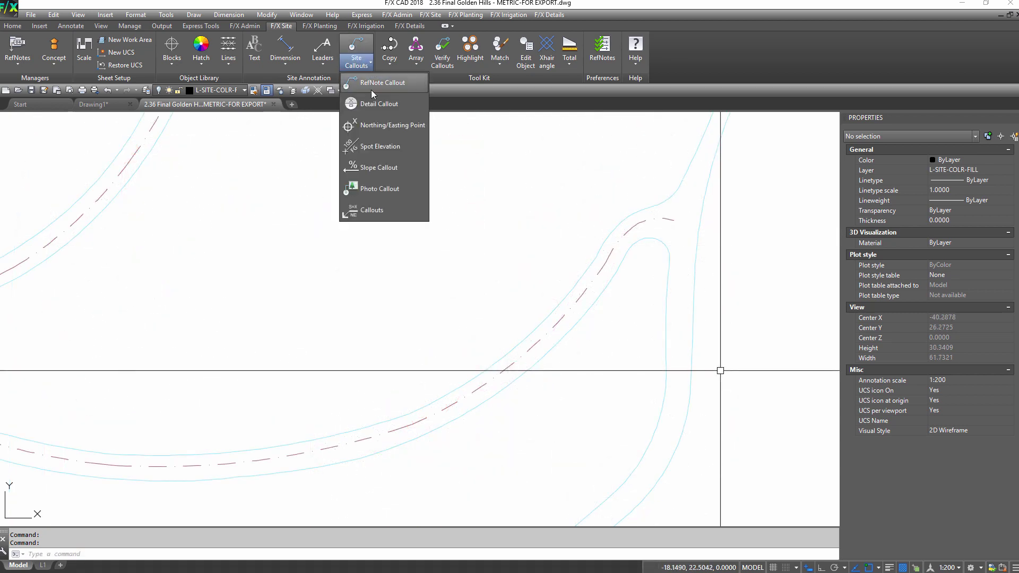
Place a 0.00 spot elevation at the road centreline's end, then set a 5% upward slope.
left_click(377, 146)
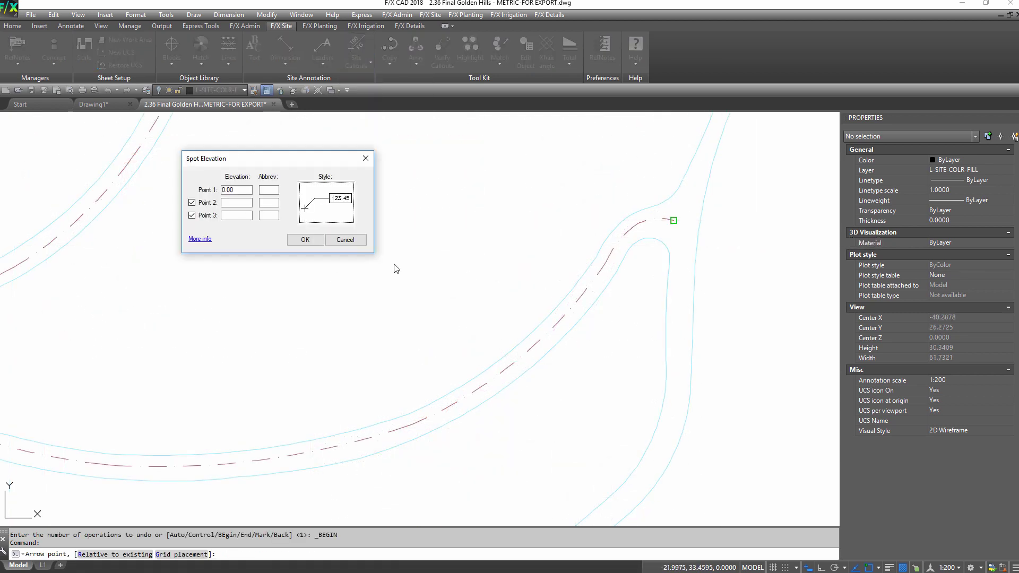
left_click(295, 240)
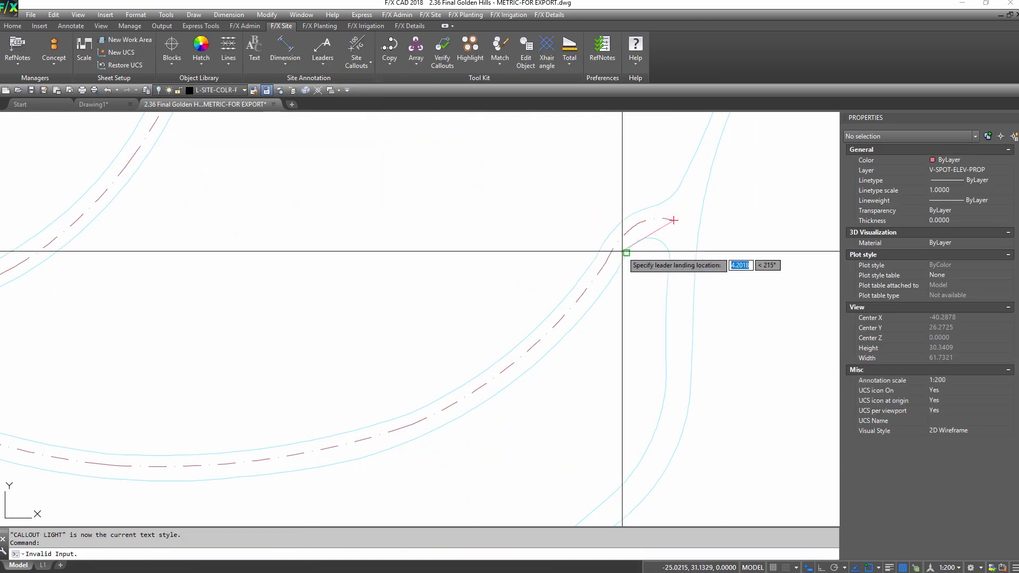
left_click(692, 209)
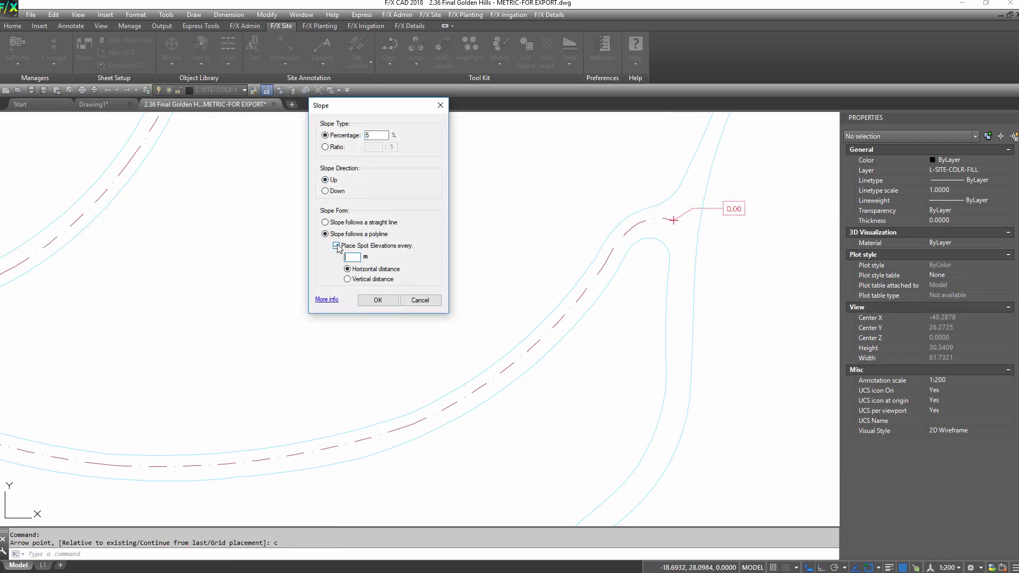
left_click(374, 299)
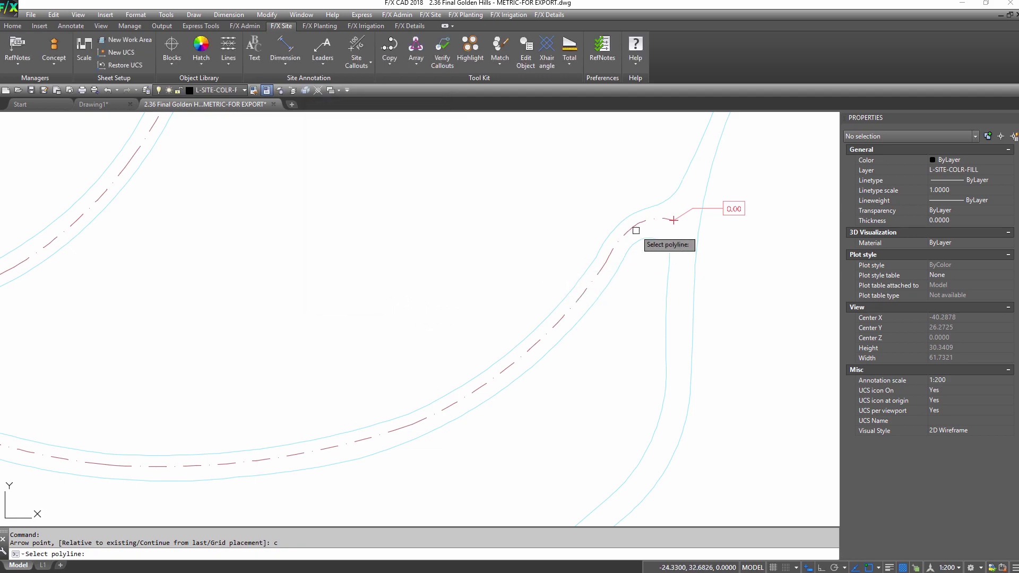